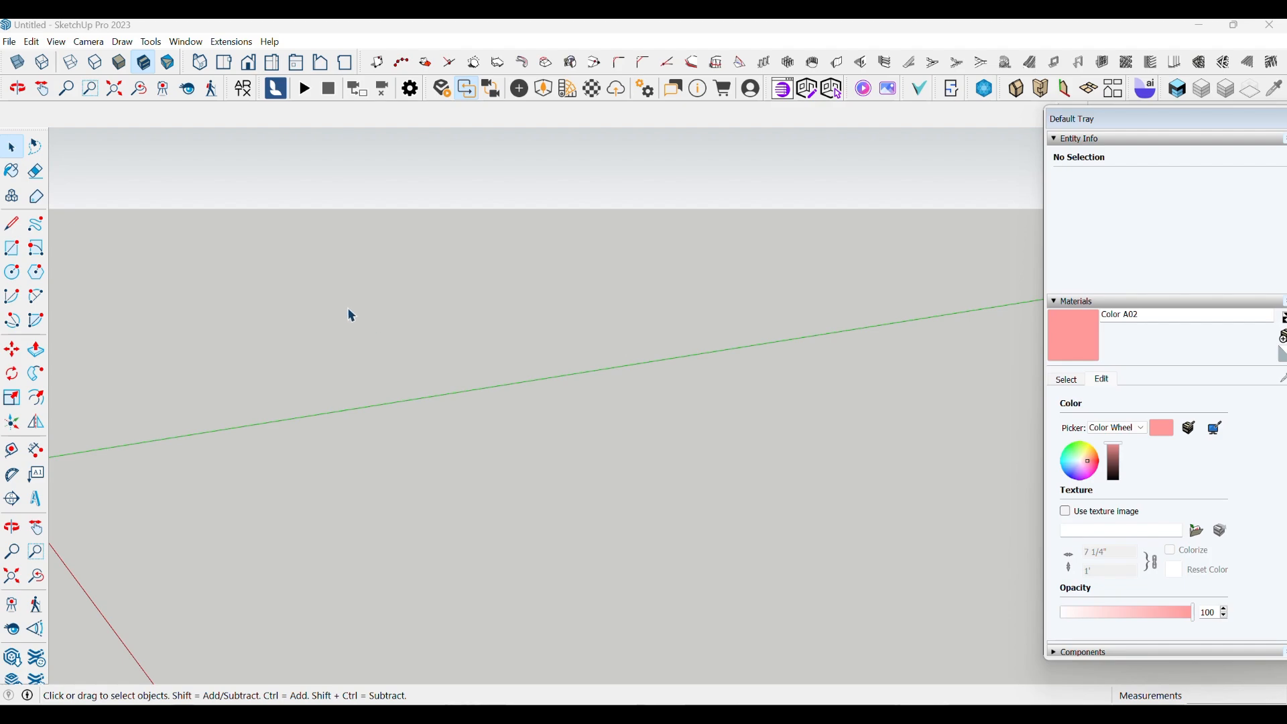
Draw a ground rectangle about 6' 10" by 5' 6" and extrude it into a box about 3' 8" tall
{"action": "scroll", "coordinate": [375, 449], "scroll_direction": "down", "scroll_amount": 2}
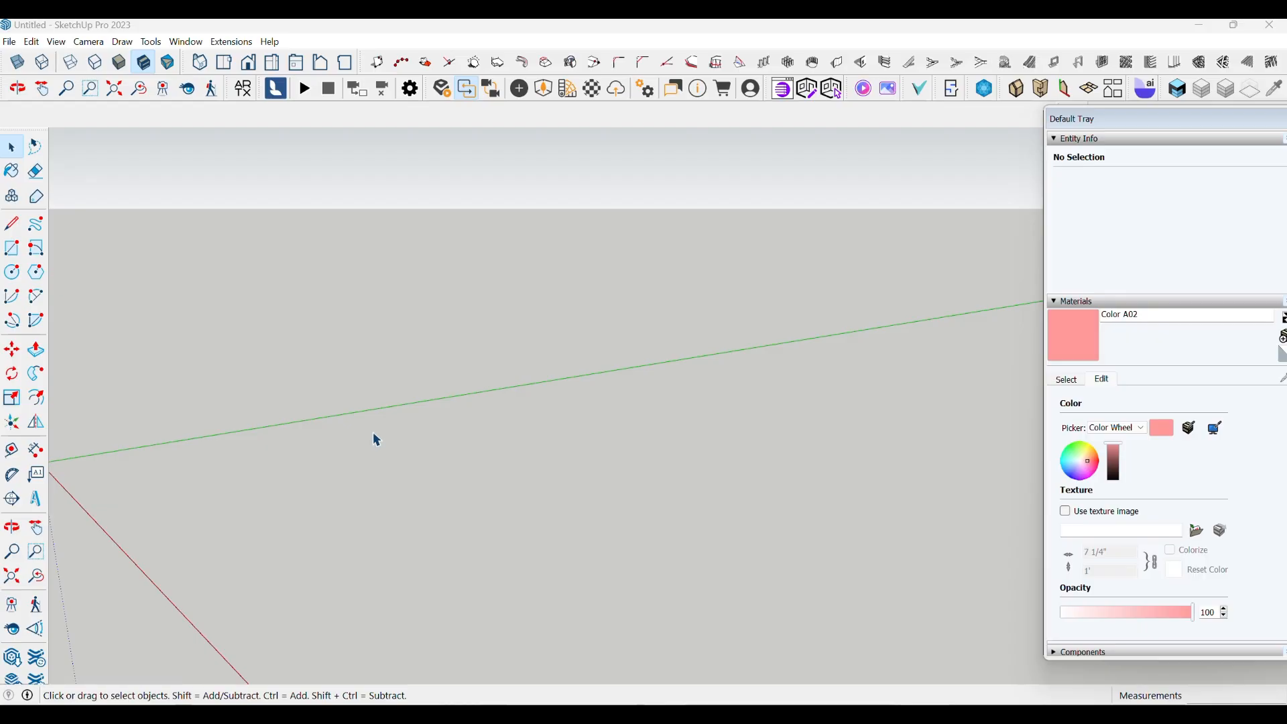
{"action": "left_click", "coordinate": [11, 248]}
{"action": "left_click", "coordinate": [373, 530]}
{"action": "left_click", "coordinate": [666, 535]}
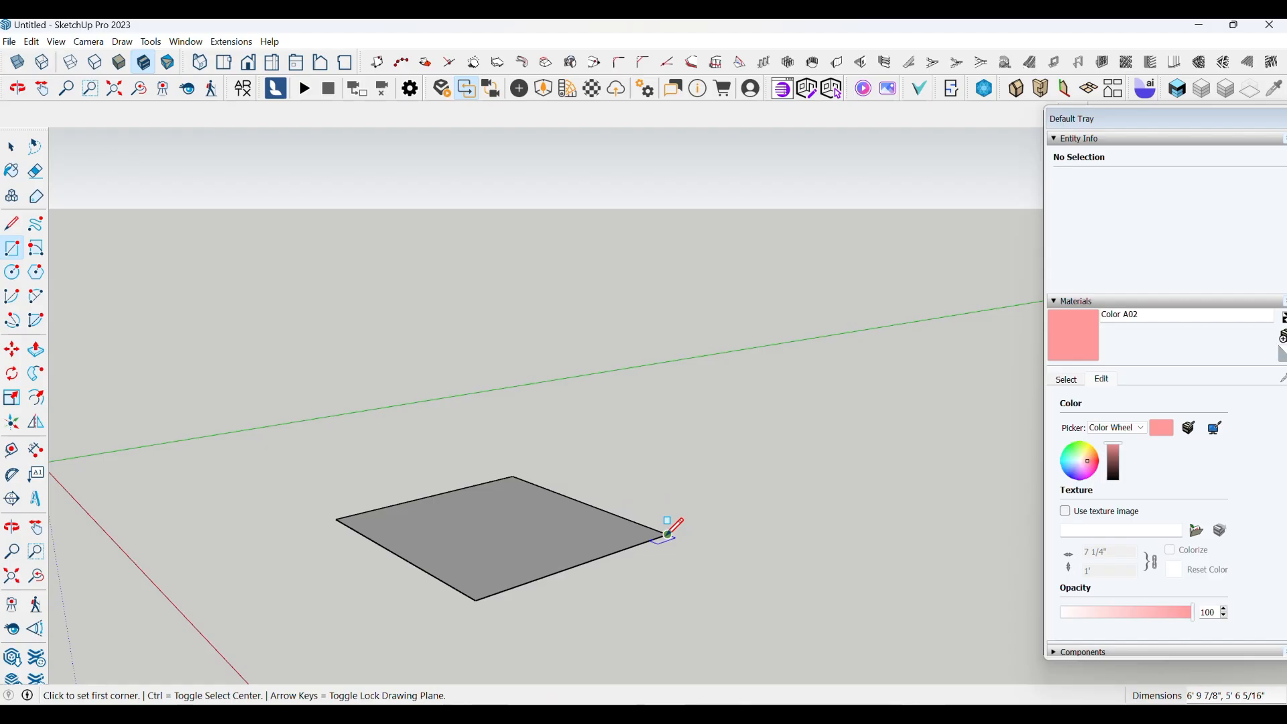
{"action": "left_click", "coordinate": [37, 351]}
{"action": "left_click", "coordinate": [497, 534]}
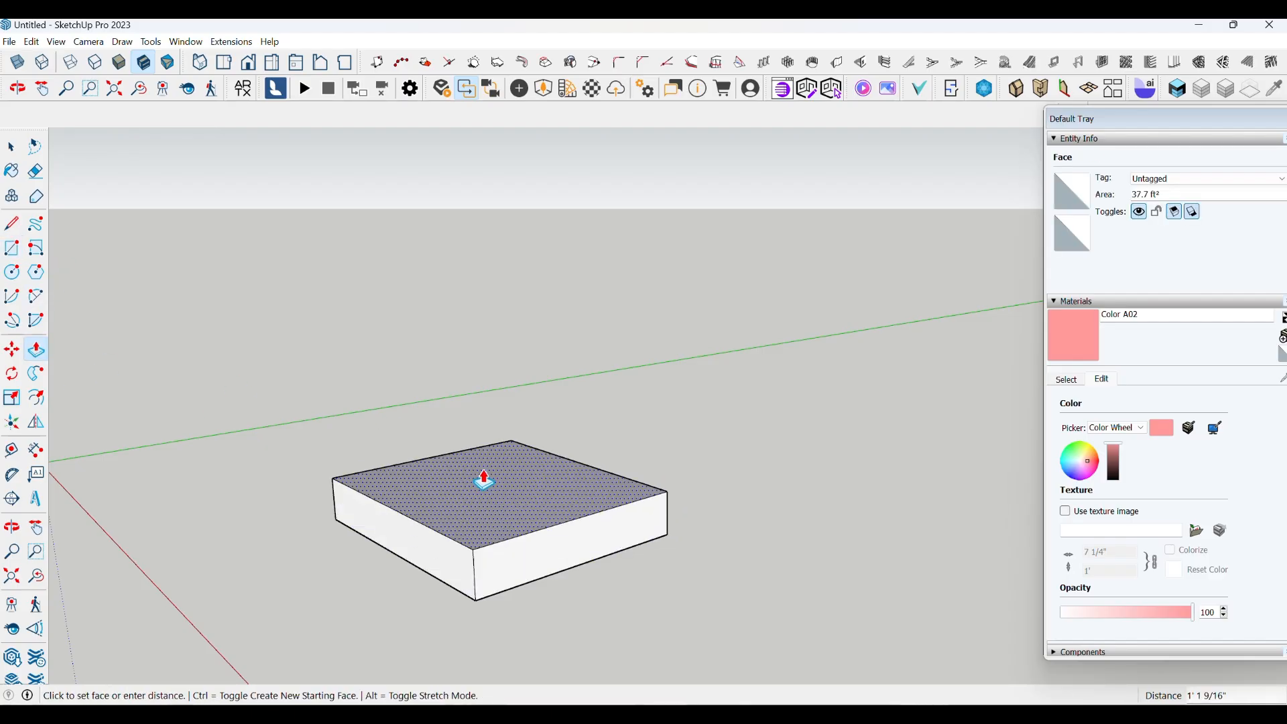
{"action": "left_click", "coordinate": [468, 388]}
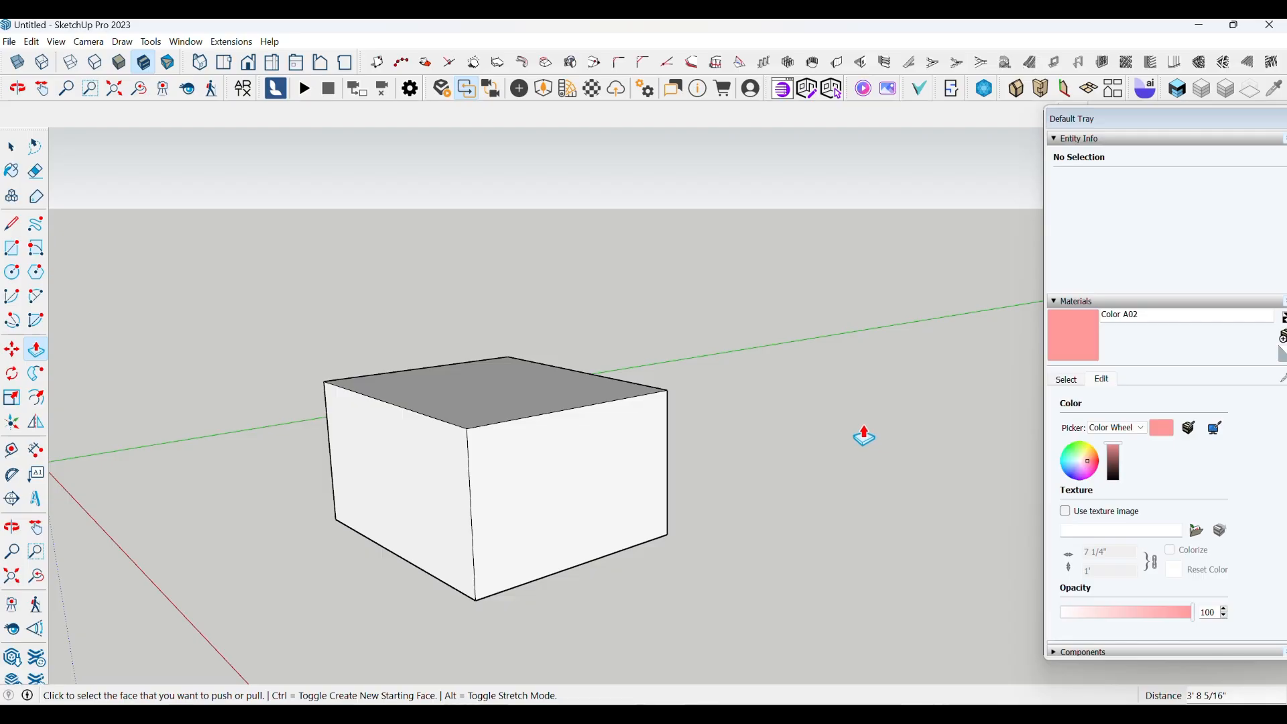
Paint the box's wide front face with Color D02 from the Colors material collection
{"action": "left_click", "coordinate": [1058, 379]}
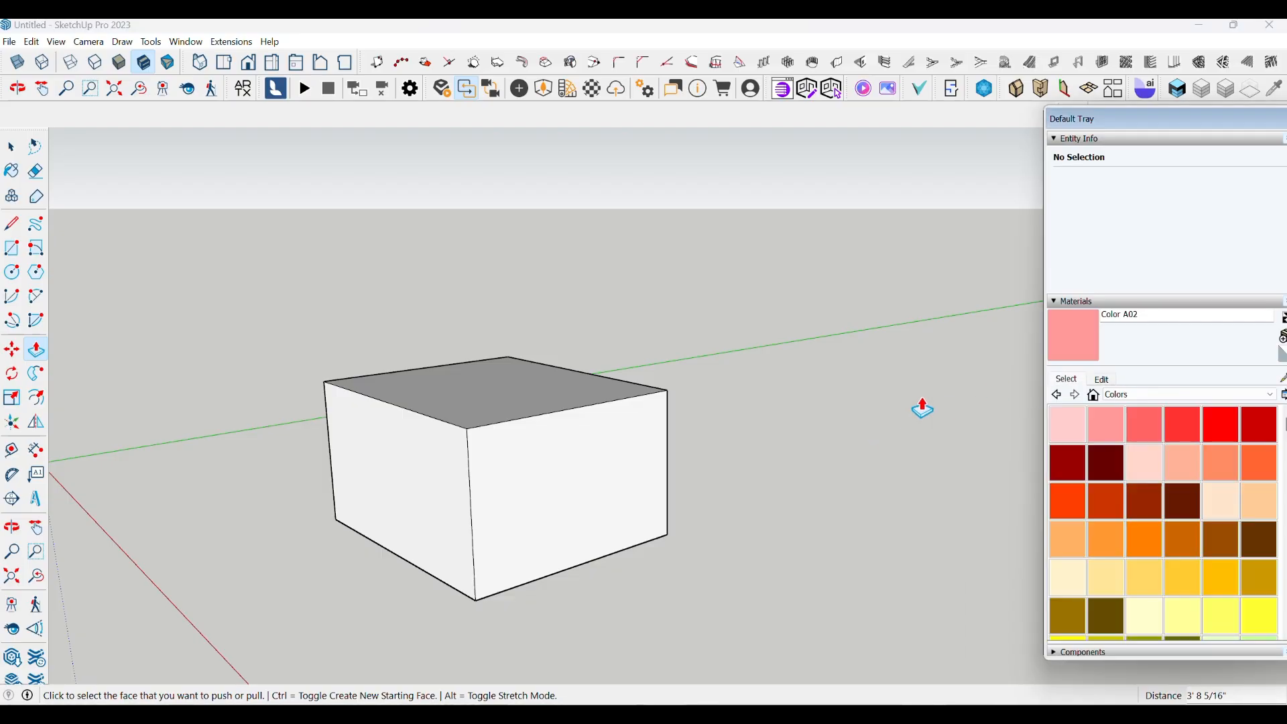
{"action": "left_click", "coordinate": [1099, 379]}
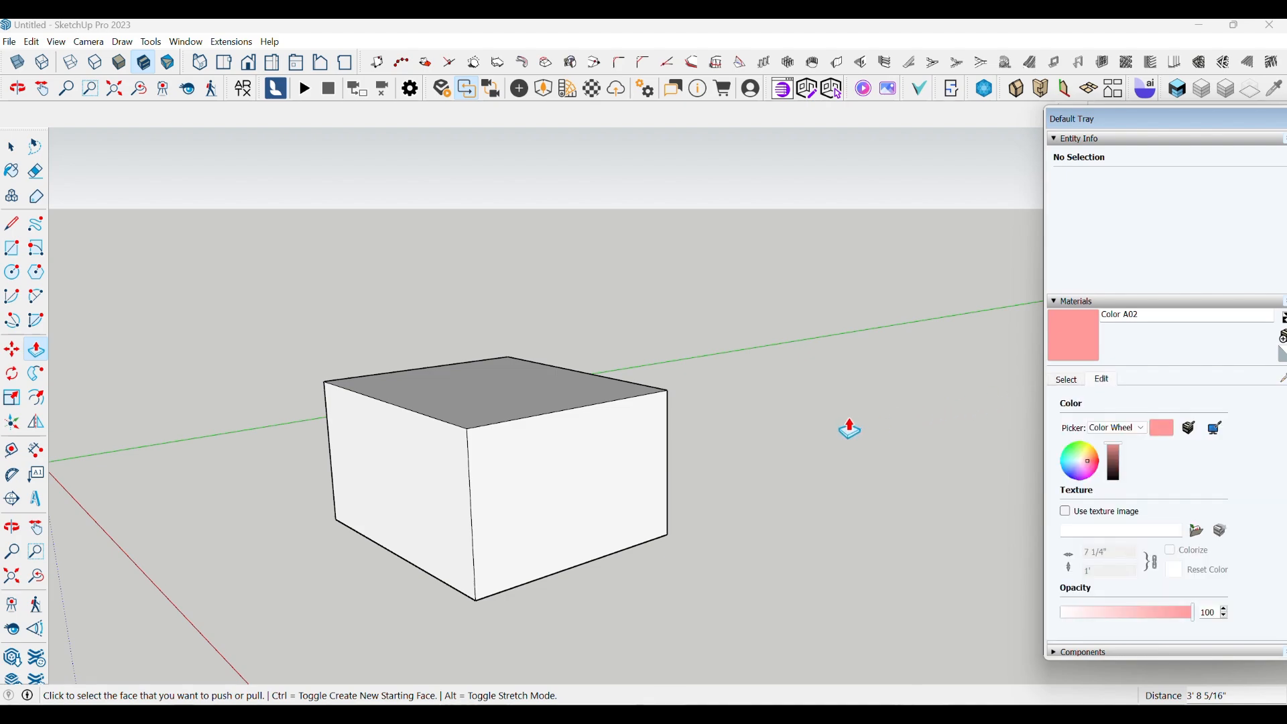
{"action": "left_click", "coordinate": [1068, 387]}
{"action": "left_click", "coordinate": [1112, 397]}
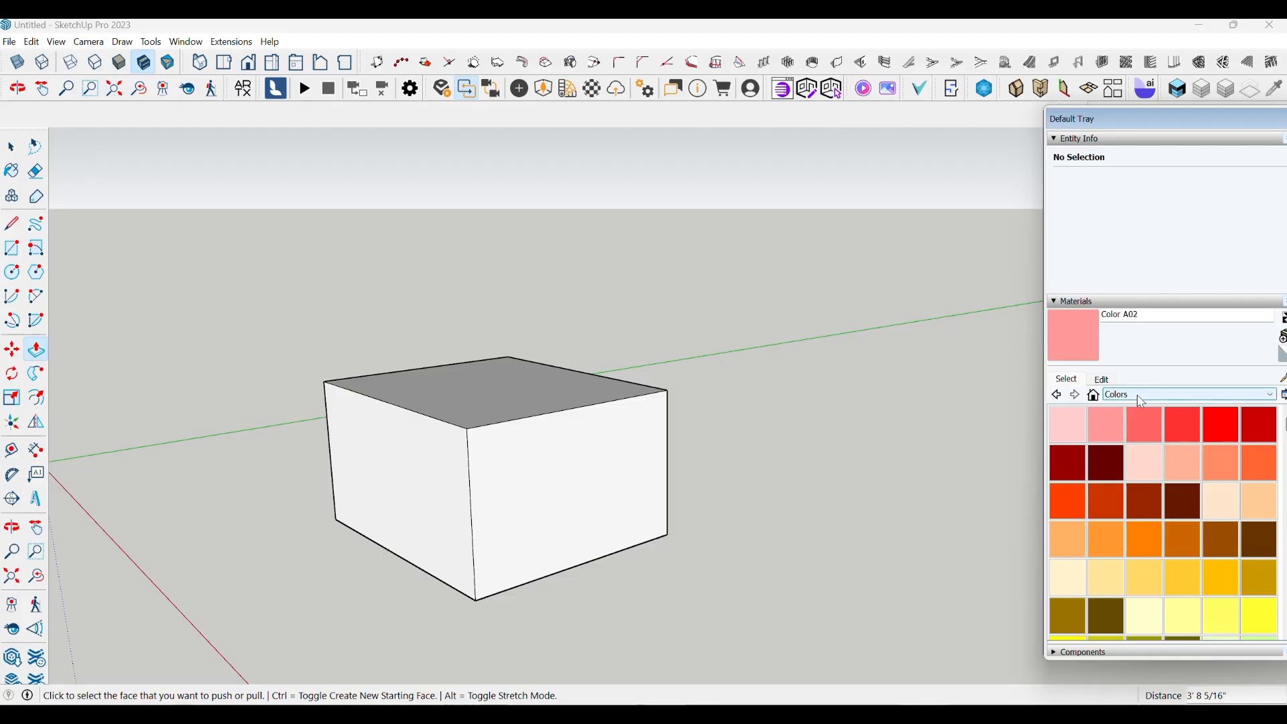
{"action": "scroll", "coordinate": [1122, 472], "scroll_direction": "down", "scroll_amount": 3}
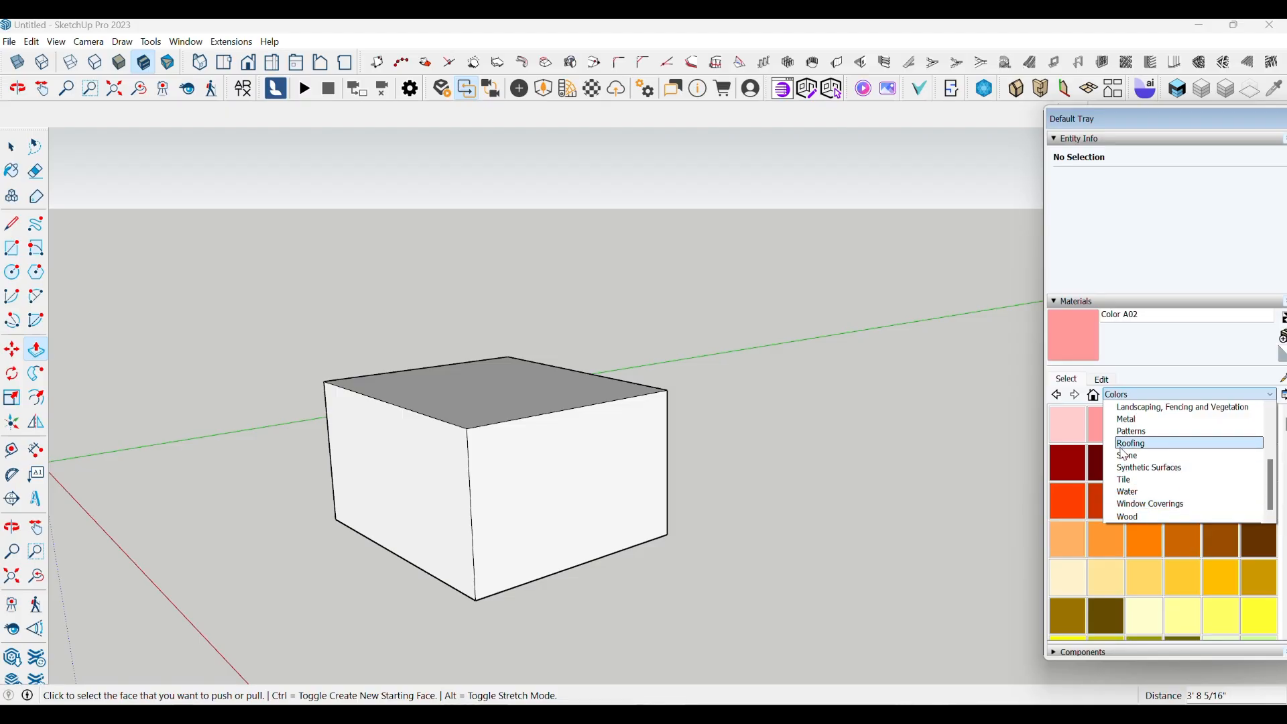
{"action": "scroll", "coordinate": [1137, 462], "scroll_direction": "up", "scroll_amount": 2}
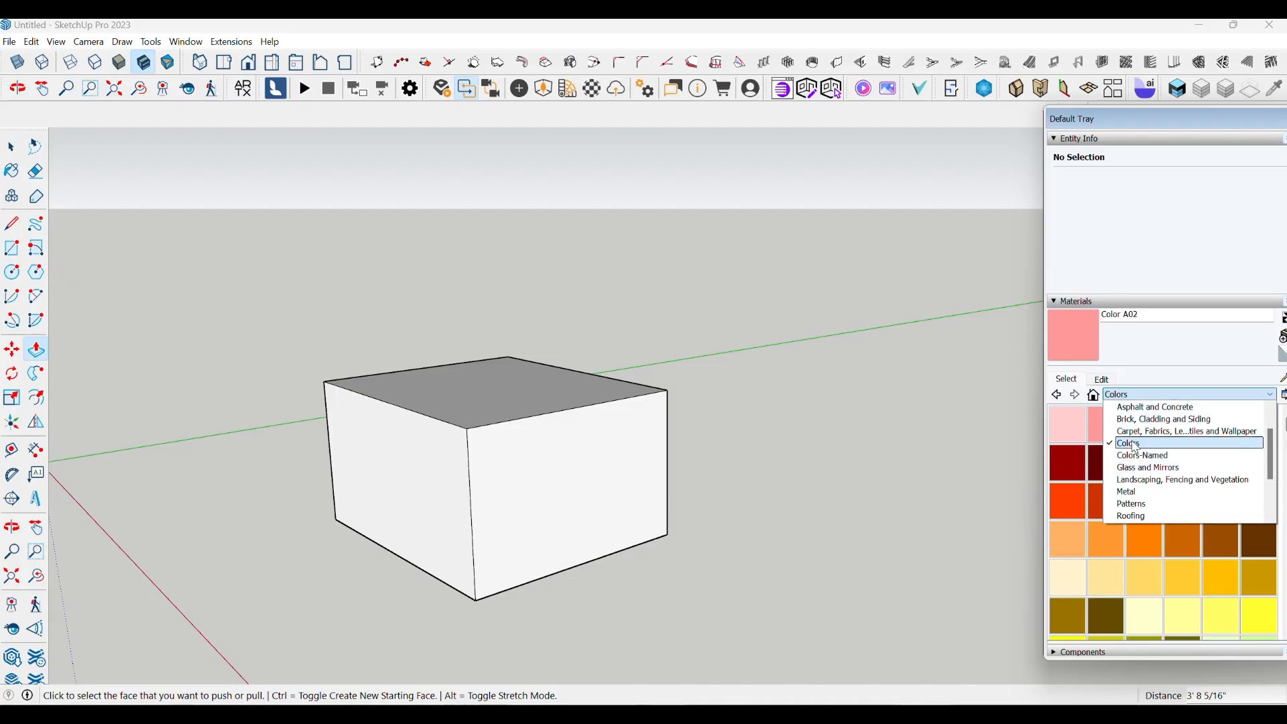
{"action": "left_click", "coordinate": [1134, 445]}
{"action": "left_click", "coordinate": [1104, 584]}
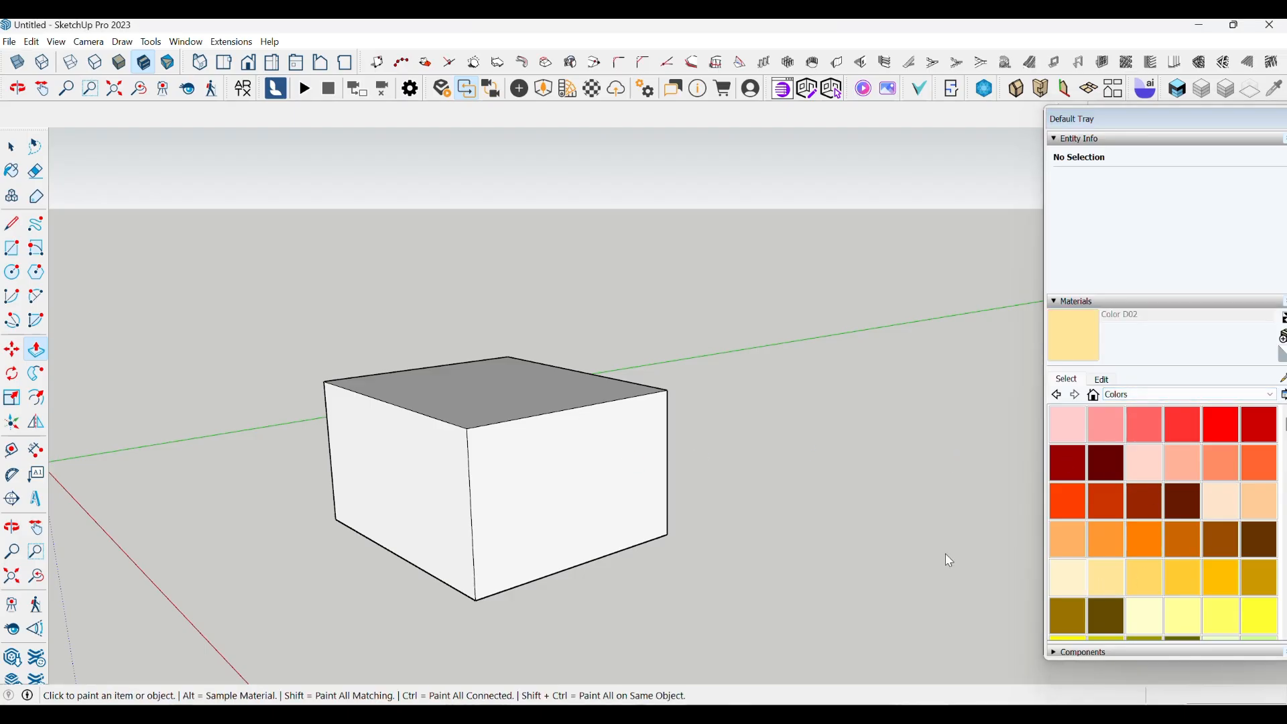
{"action": "left_click", "coordinate": [606, 456]}
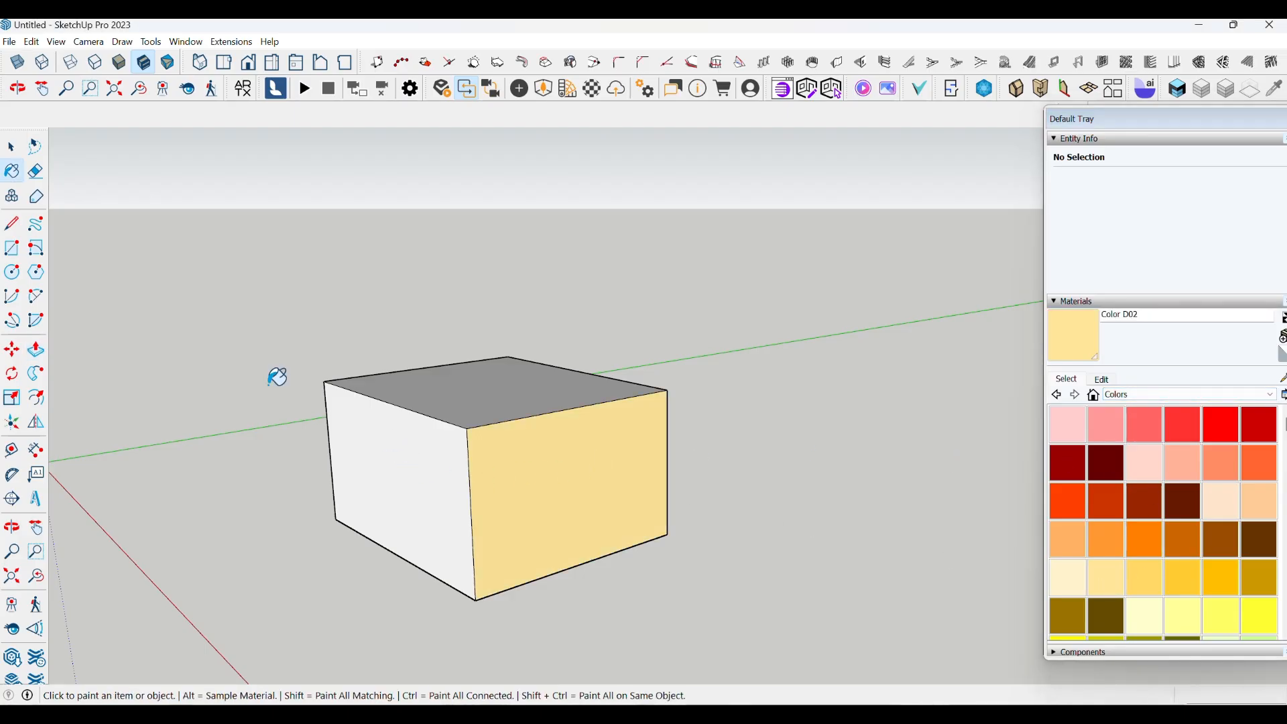
Draw a smaller rectangle on the ground behind the first box and extrude it into a box about 4' 3" tall
{"action": "left_click", "coordinate": [12, 248]}
{"action": "left_click", "coordinate": [804, 427]}
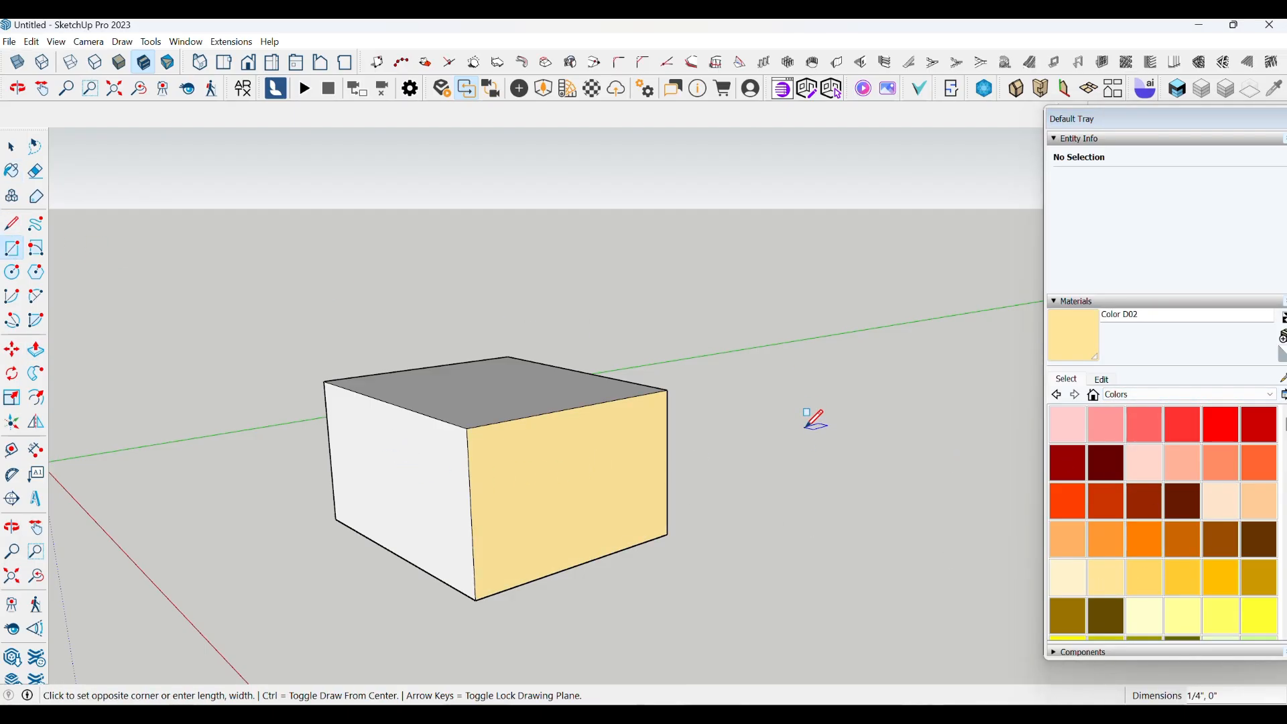
{"action": "left_click", "coordinate": [985, 410]}
{"action": "left_click", "coordinate": [35, 349]}
{"action": "left_click", "coordinate": [869, 431]}
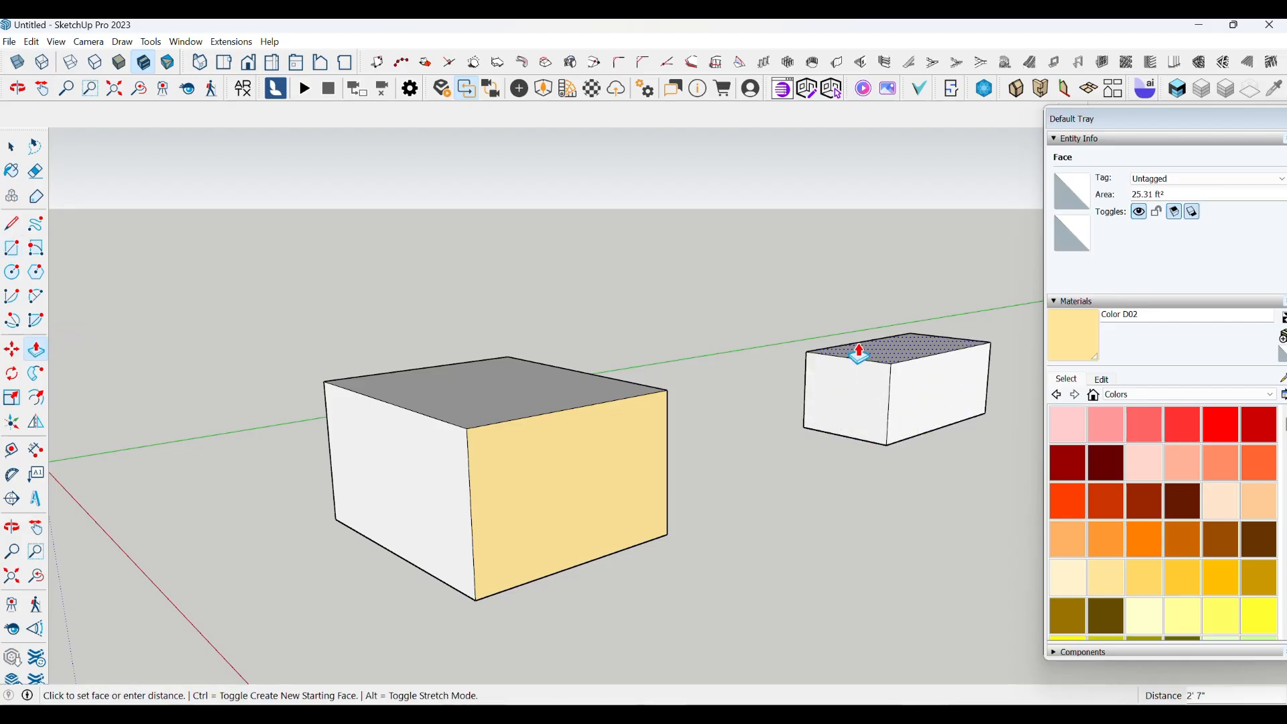
{"action": "left_click", "coordinate": [861, 321]}
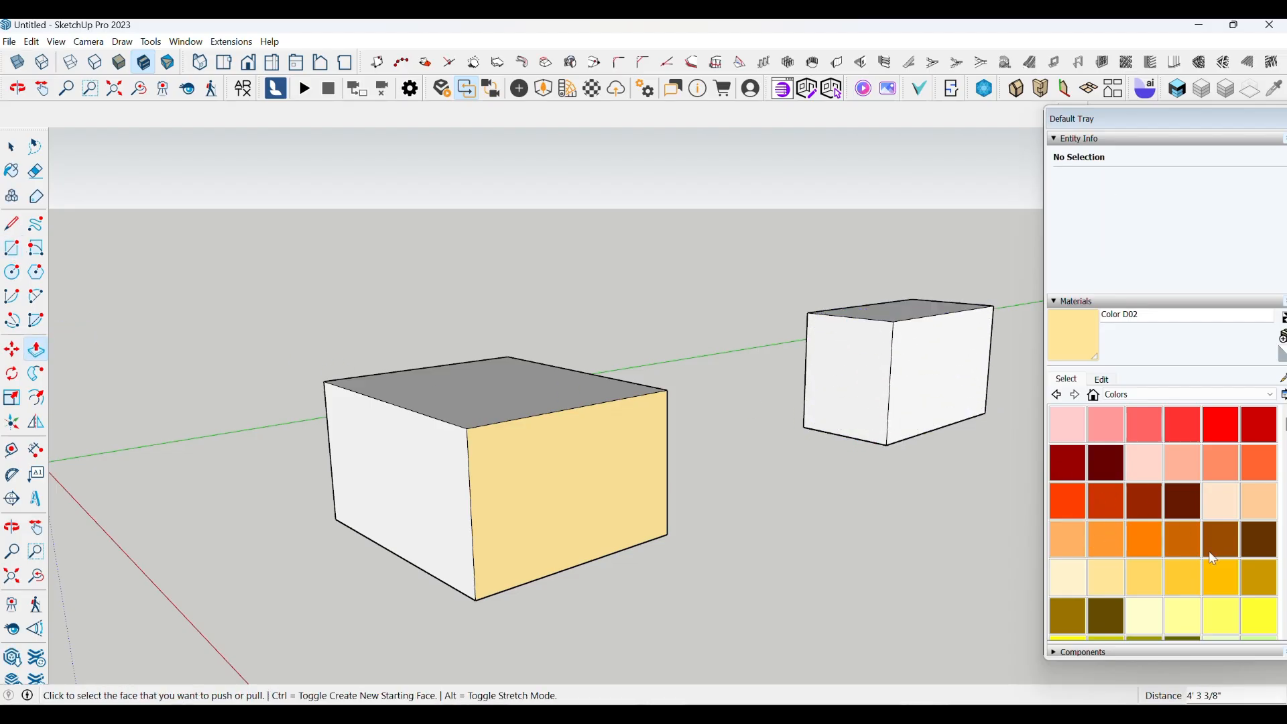
Paint the narrow front face of the smaller box with orange Color B04
{"action": "left_click", "coordinate": [1221, 580]}
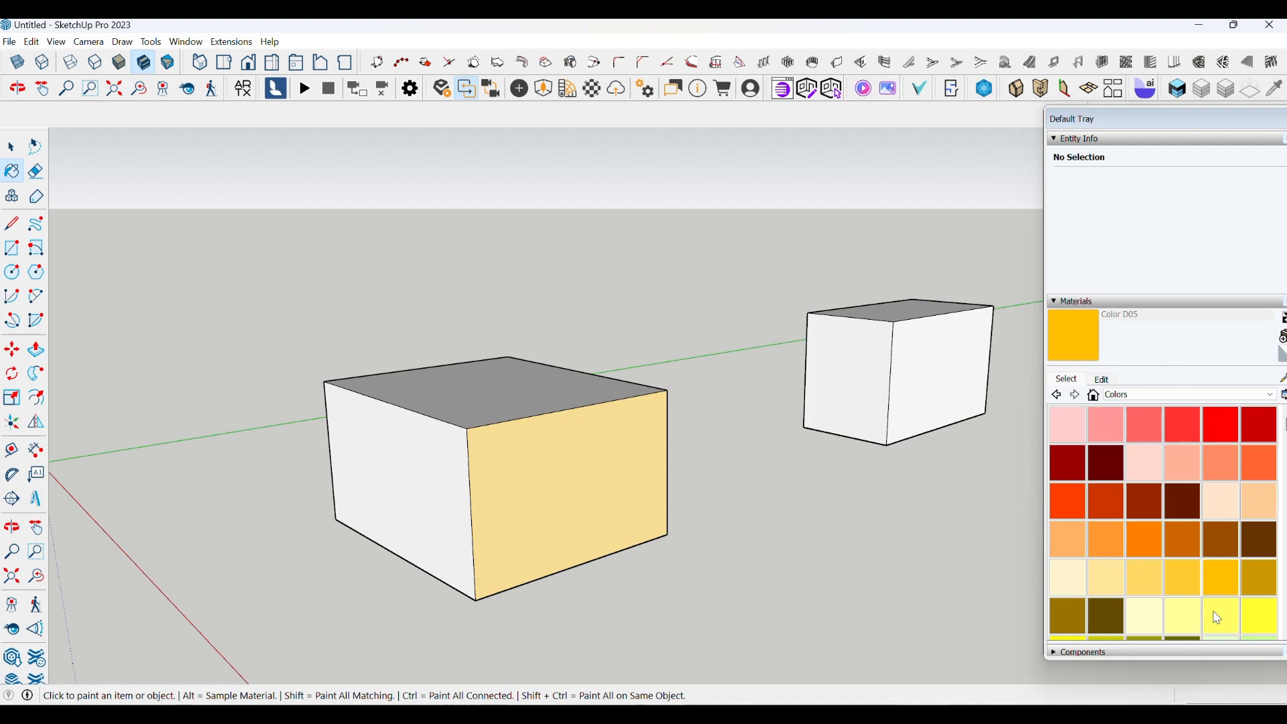
{"action": "left_click", "coordinate": [1256, 474]}
{"action": "left_click", "coordinate": [850, 339]}
{"action": "scroll", "coordinate": [881, 382], "scroll_direction": "up", "scroll_amount": 2}
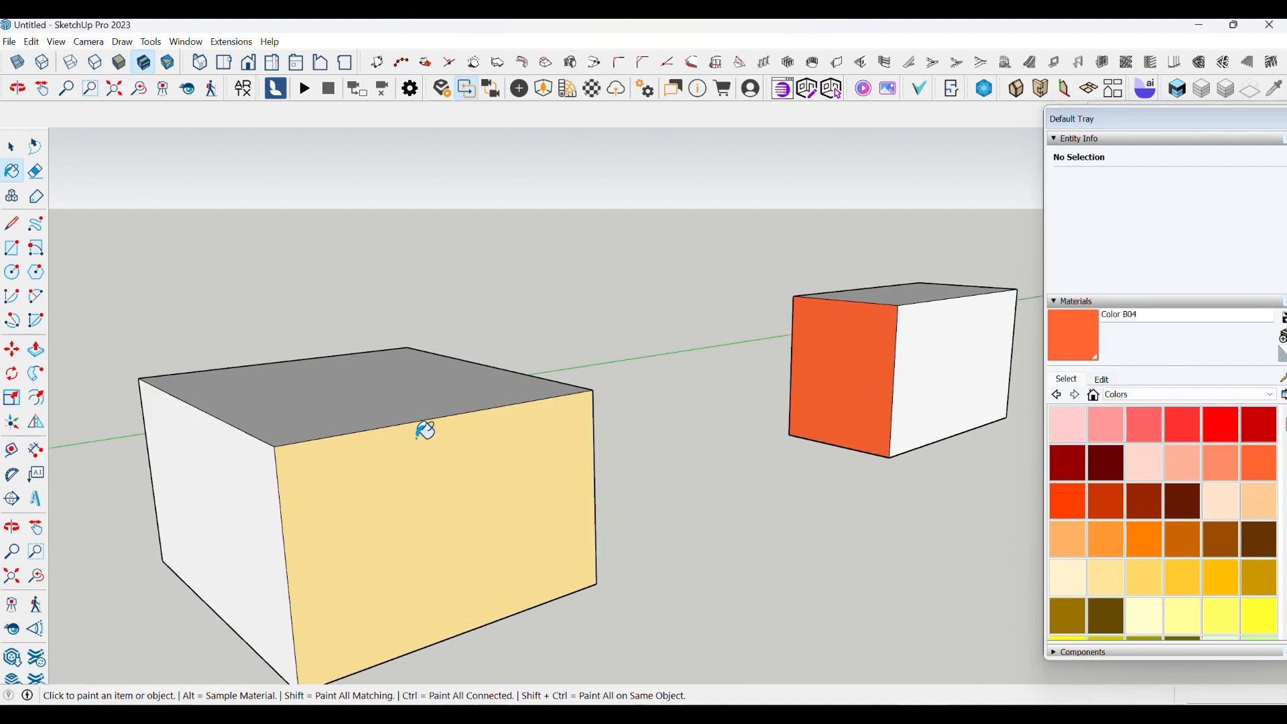
{"action": "scroll", "coordinate": [549, 491], "scroll_direction": "down", "scroll_amount": 1}
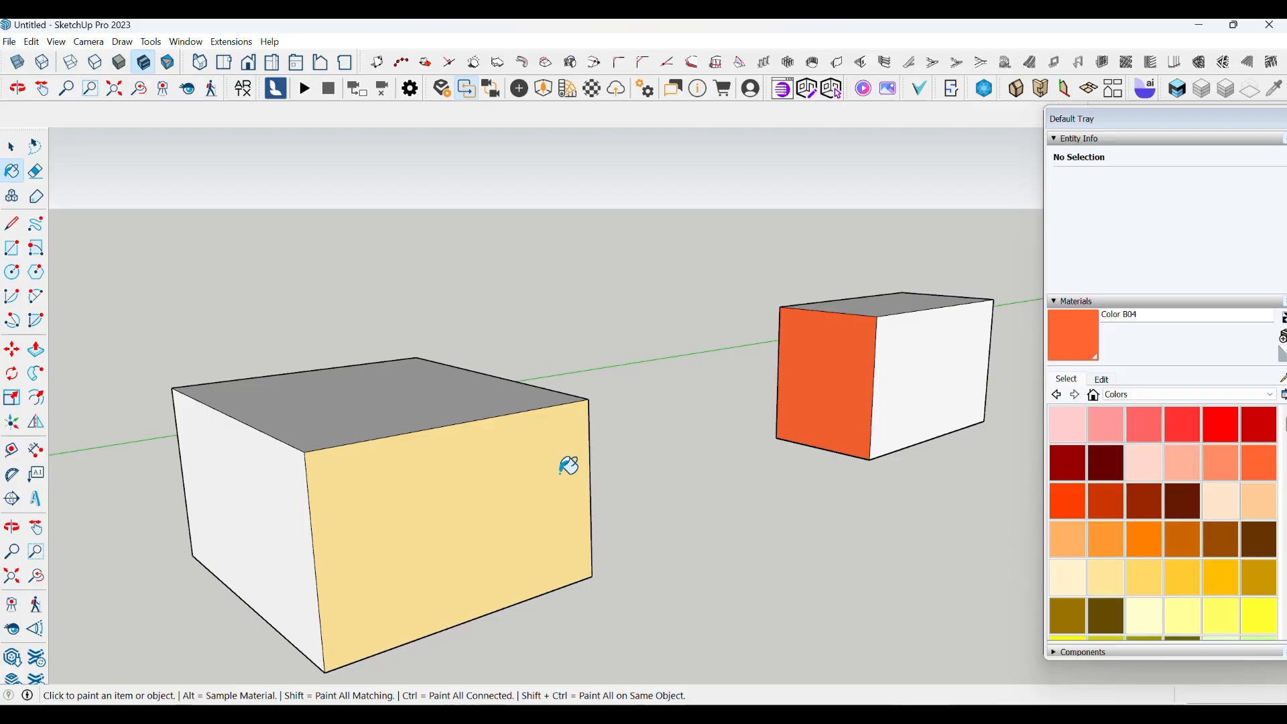
{"action": "middle_click_drag", "start_coordinate": [546, 474], "coordinate": [569, 454]}
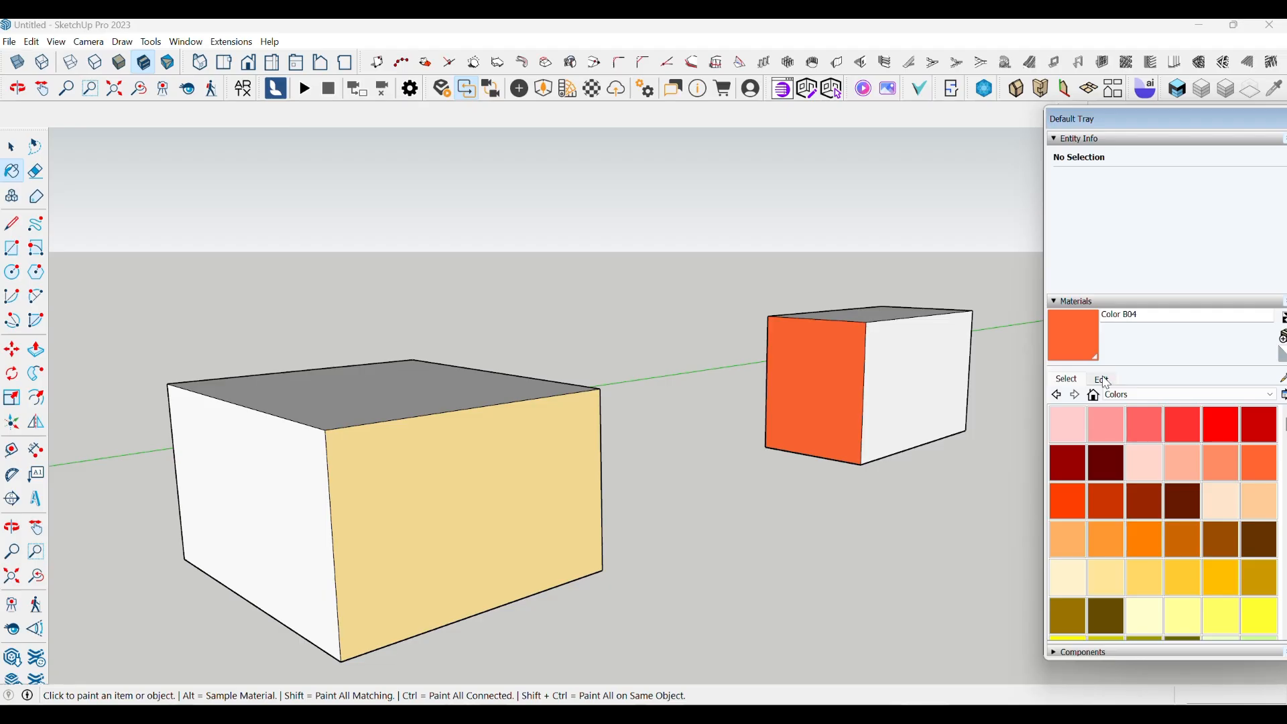
{"action": "left_click", "coordinate": [1103, 379]}
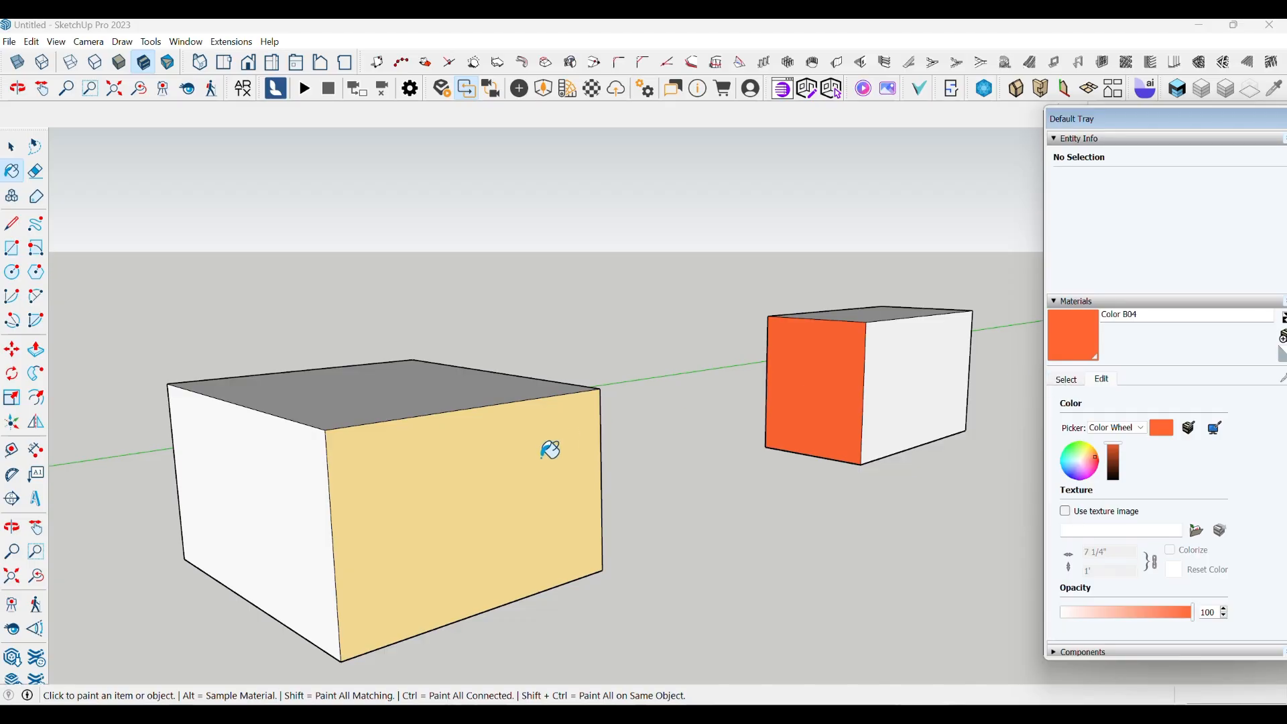
{"action": "left_click", "coordinate": [11, 147]}
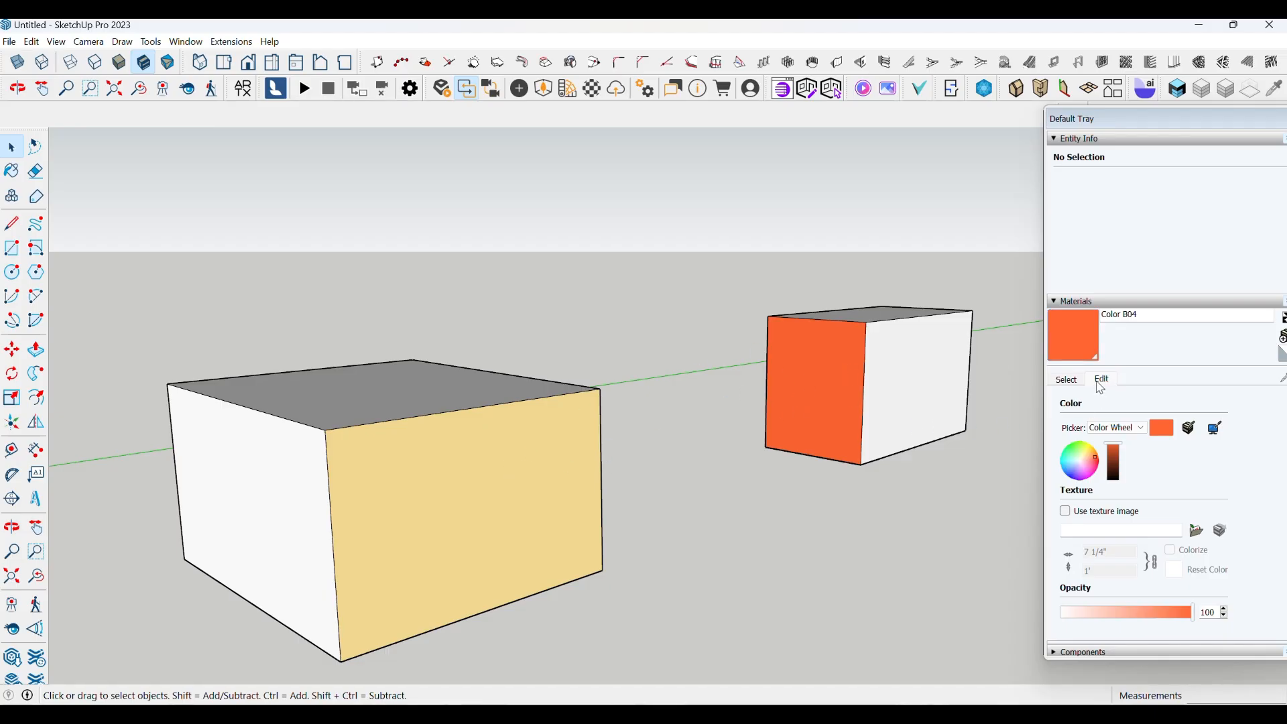
{"action": "left_click", "coordinate": [1066, 379]}
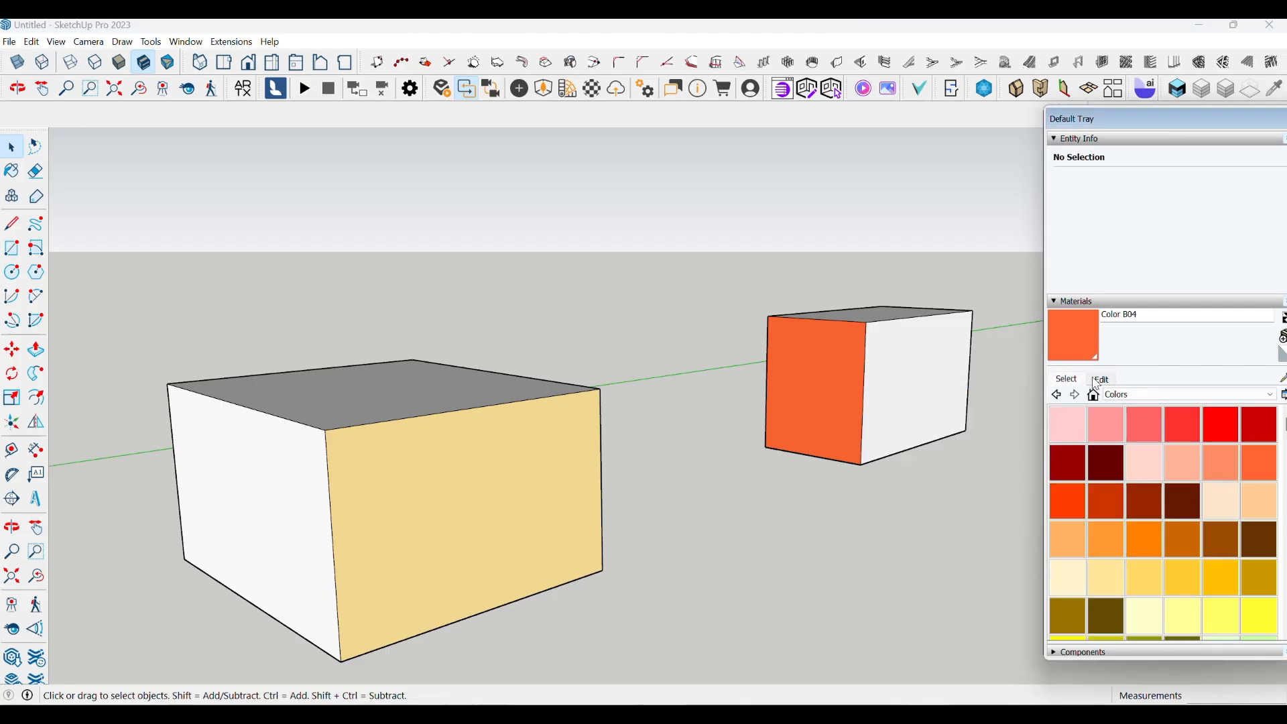
{"action": "left_click", "coordinate": [1101, 379]}
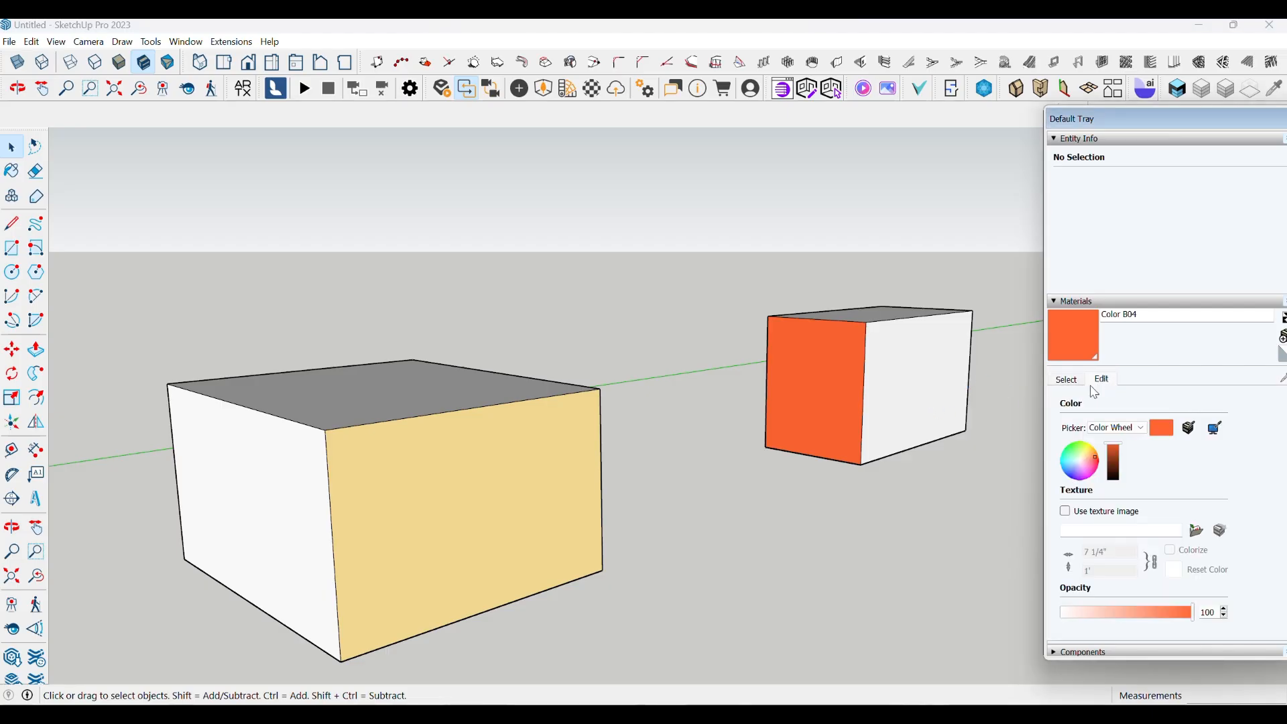
{"action": "left_click", "coordinate": [1189, 431]}
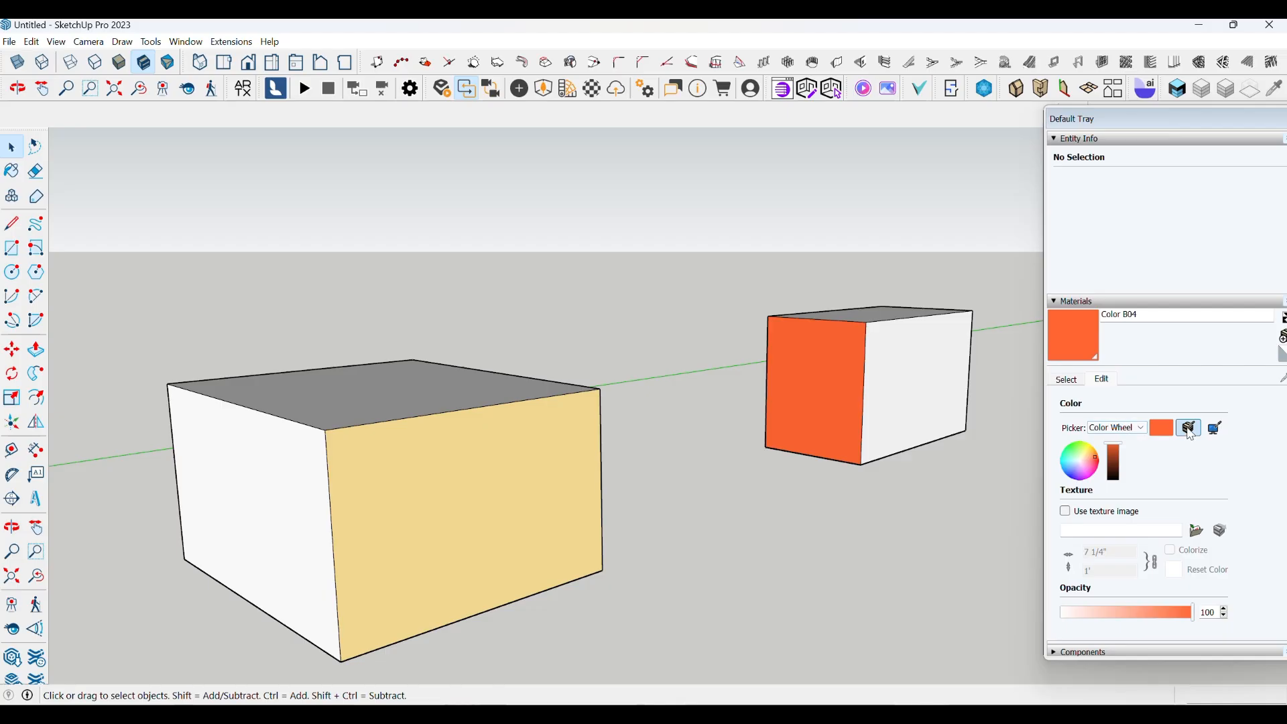
{"action": "left_click", "coordinate": [8, 146]}
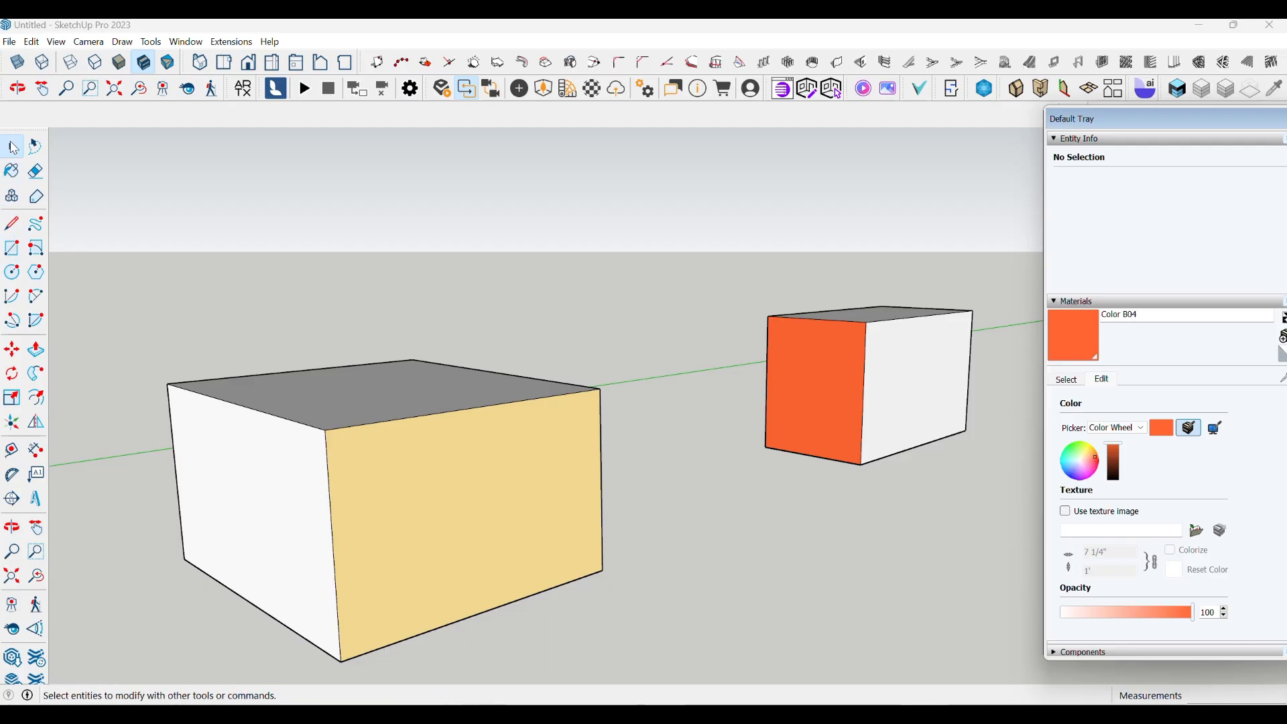
{"action": "left_click", "coordinate": [1070, 379]}
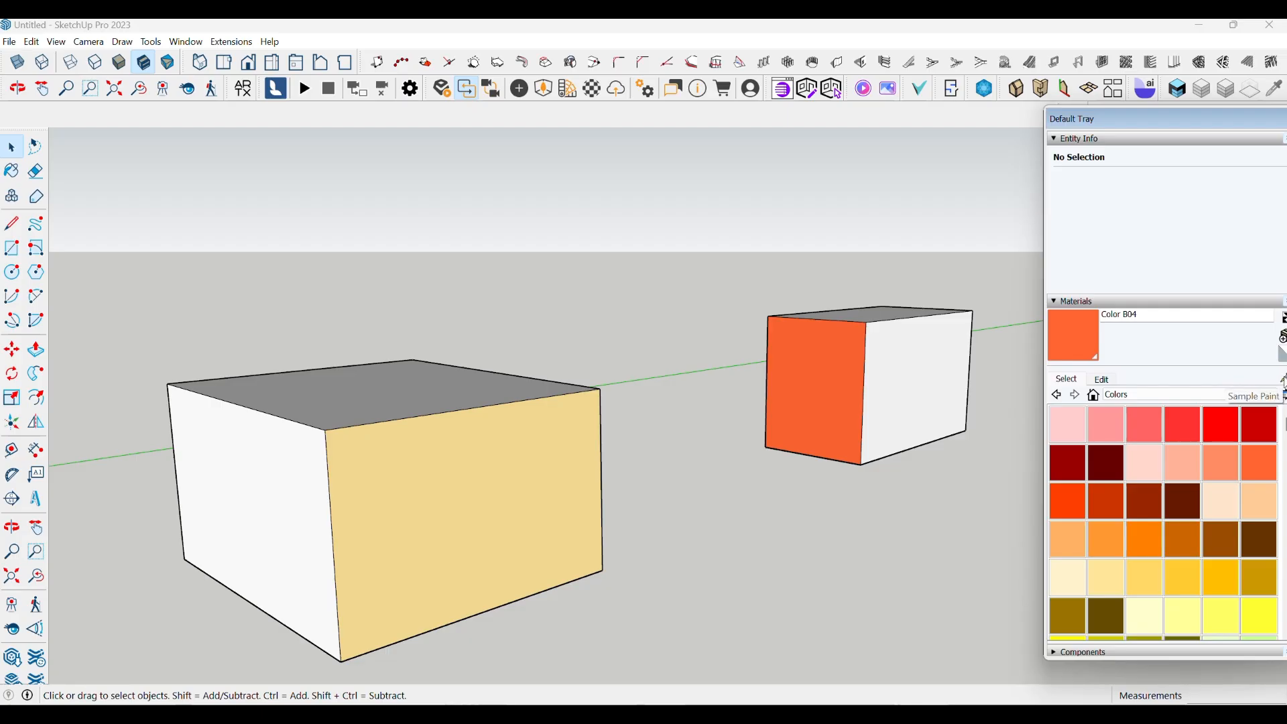
Sample the pale yellow material from the larger box's painted face and open it for editing
{"action": "left_click_drag", "start_coordinate": [1126, 123], "coordinate": [1001, 107]}
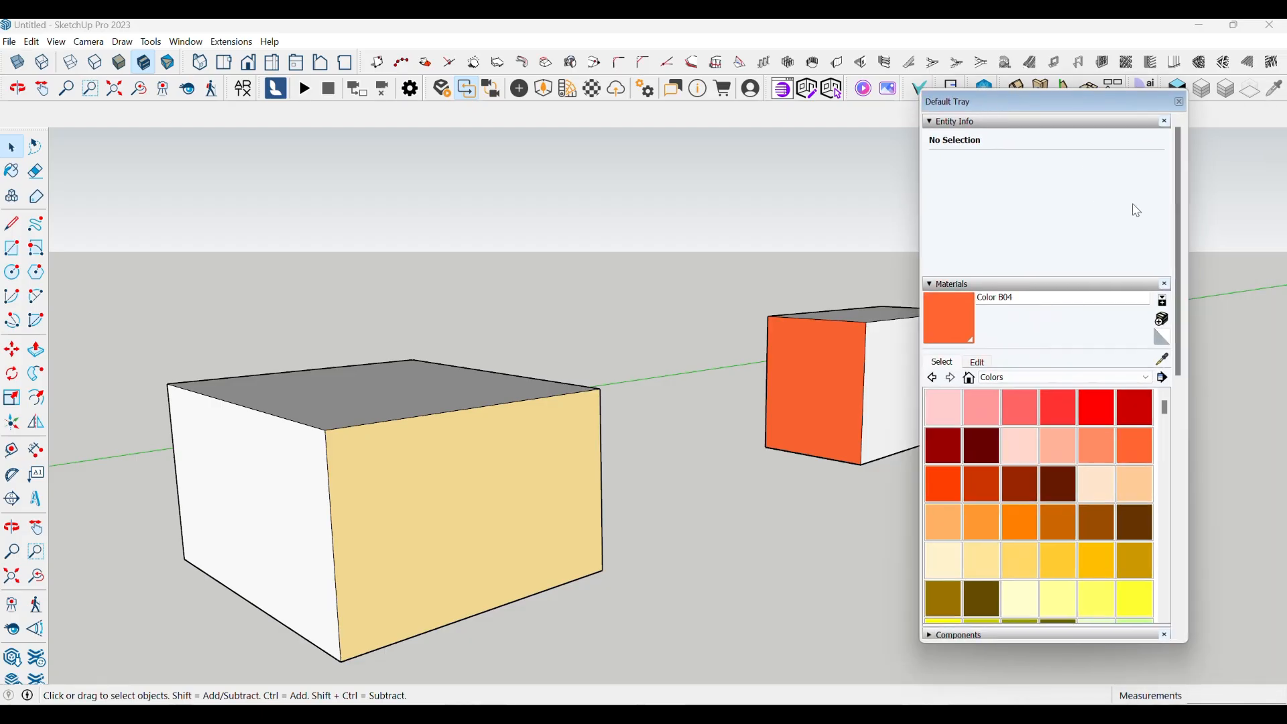
{"action": "left_click", "coordinate": [1162, 358]}
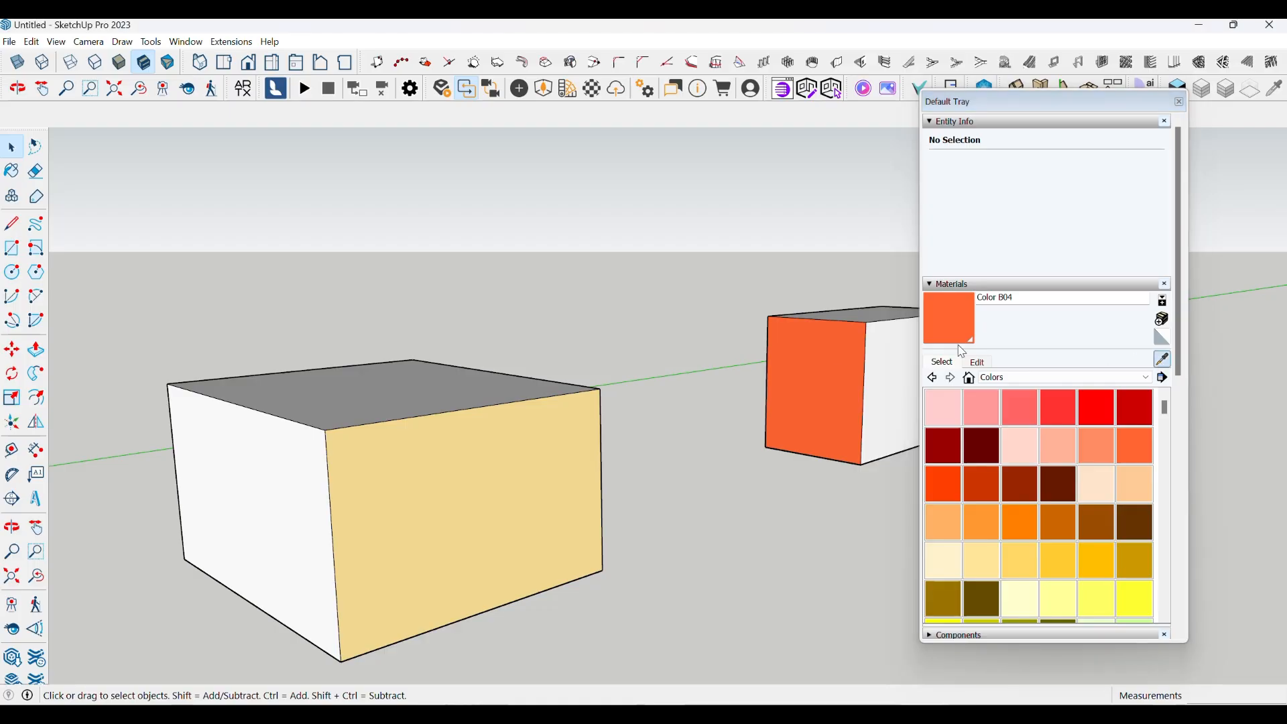
{"action": "left_click", "coordinate": [551, 420]}
{"action": "left_click_drag", "start_coordinate": [983, 100], "coordinate": [1094, 95]}
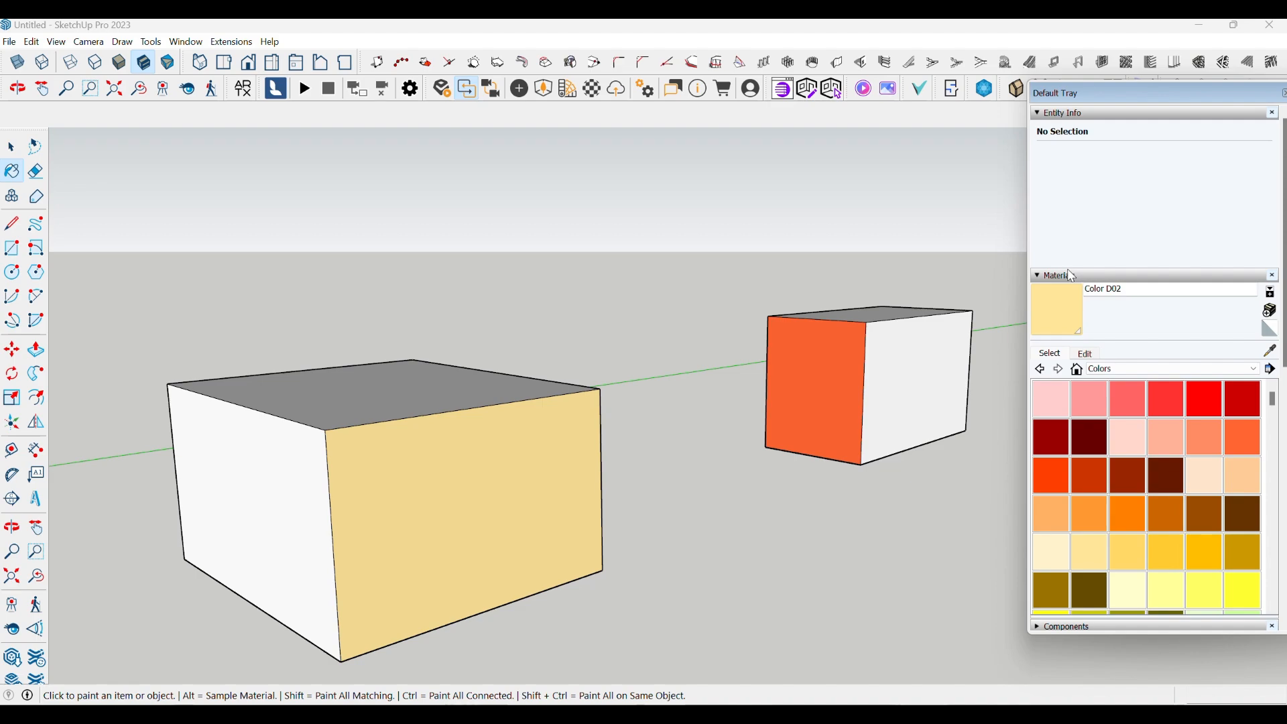
{"action": "left_click", "coordinate": [1086, 353]}
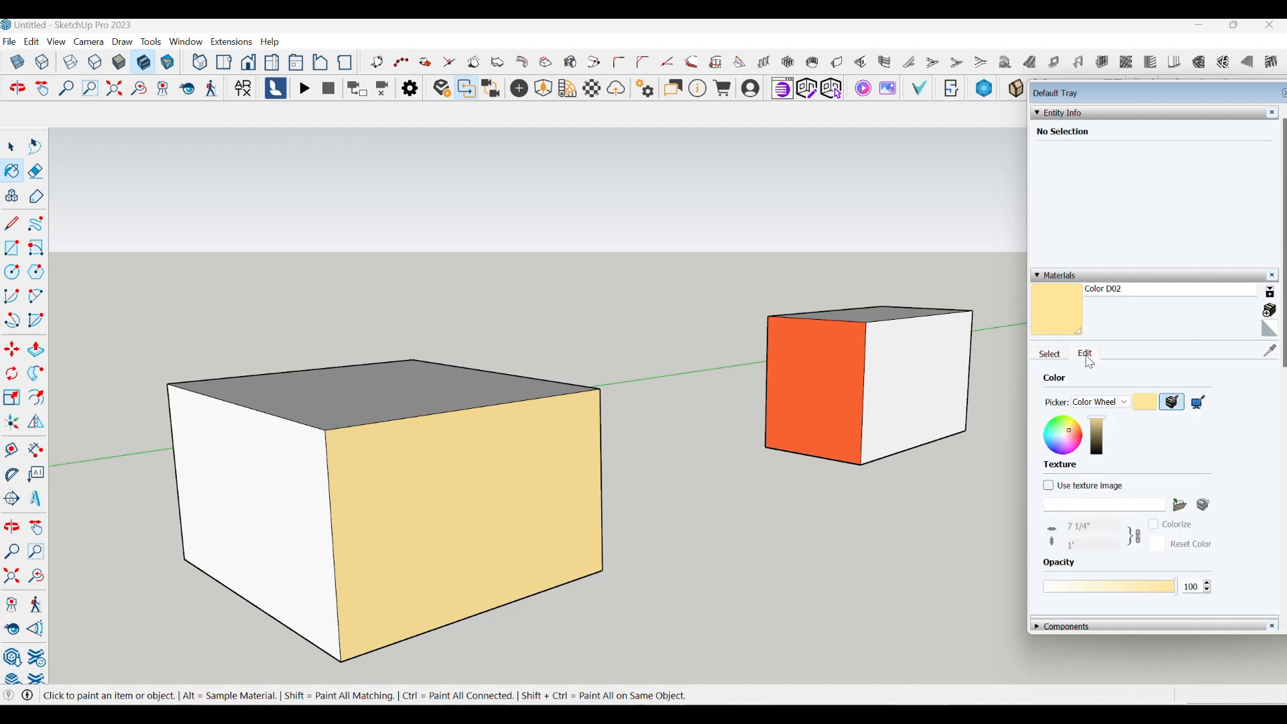
{"action": "left_click", "coordinate": [1165, 402]}
{"action": "key", "text": "space"}
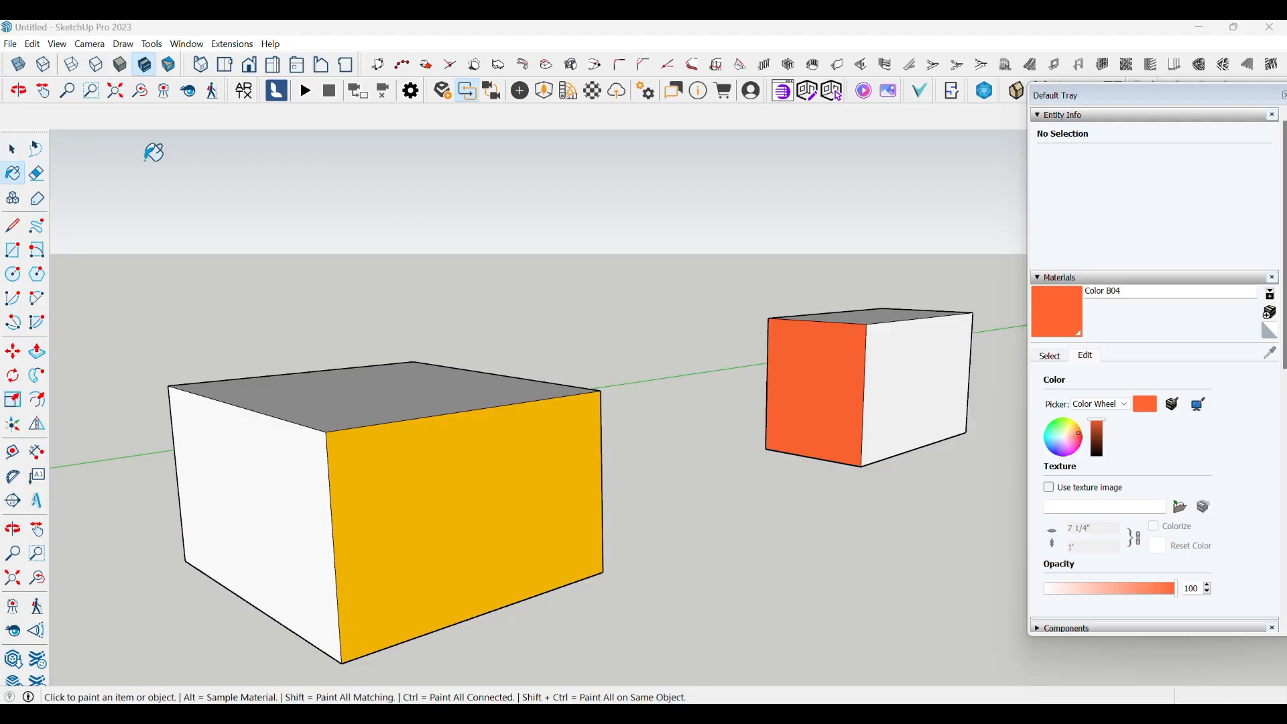
Sample the yellow material Color D05 from the larger box's painted face
{"action": "left_click", "coordinate": [1051, 356]}
{"action": "left_click", "coordinate": [1271, 353]}
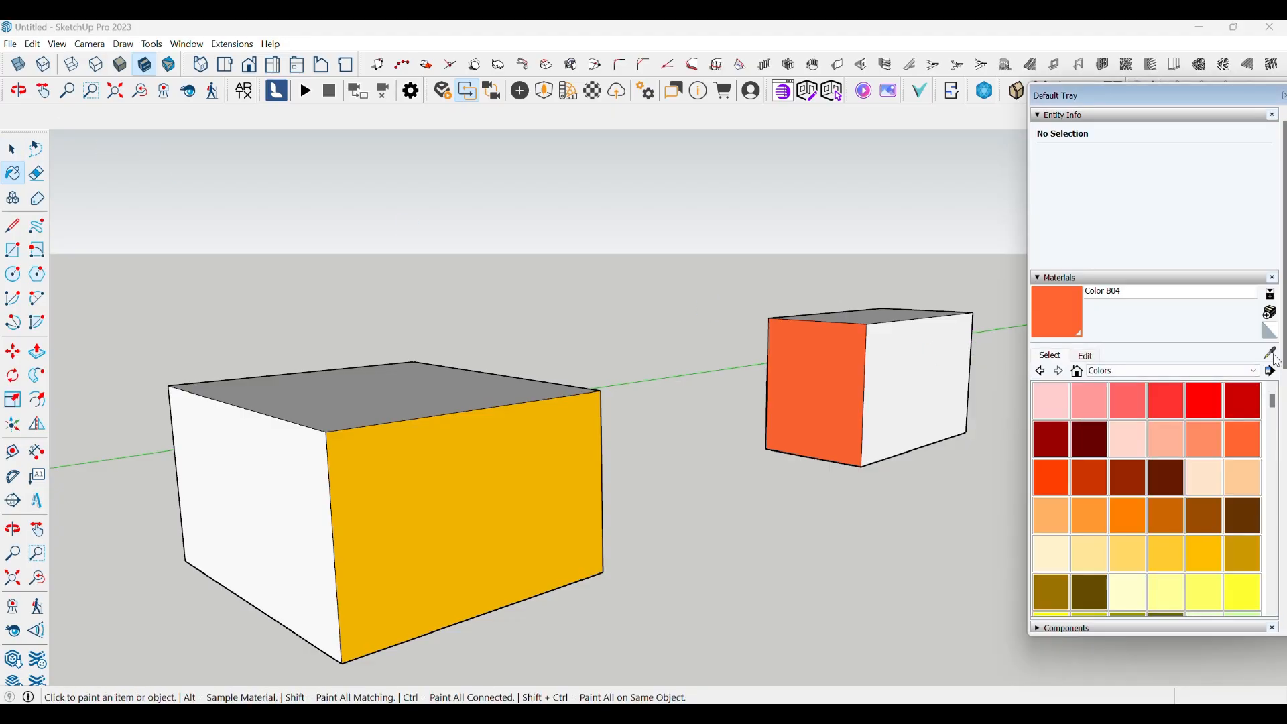
{"action": "left_click", "coordinate": [535, 412]}
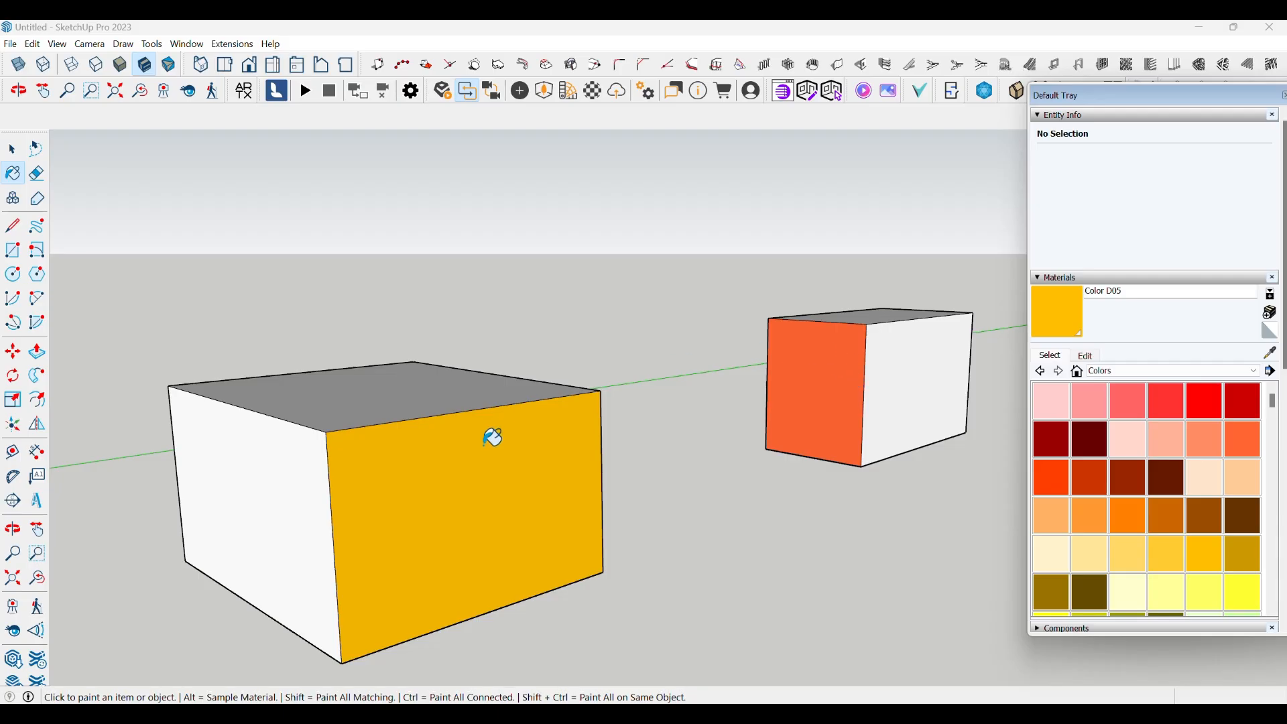
Edit Color D05 by matching its color to the orange face of the smaller box in the model
{"action": "left_click", "coordinate": [1085, 356]}
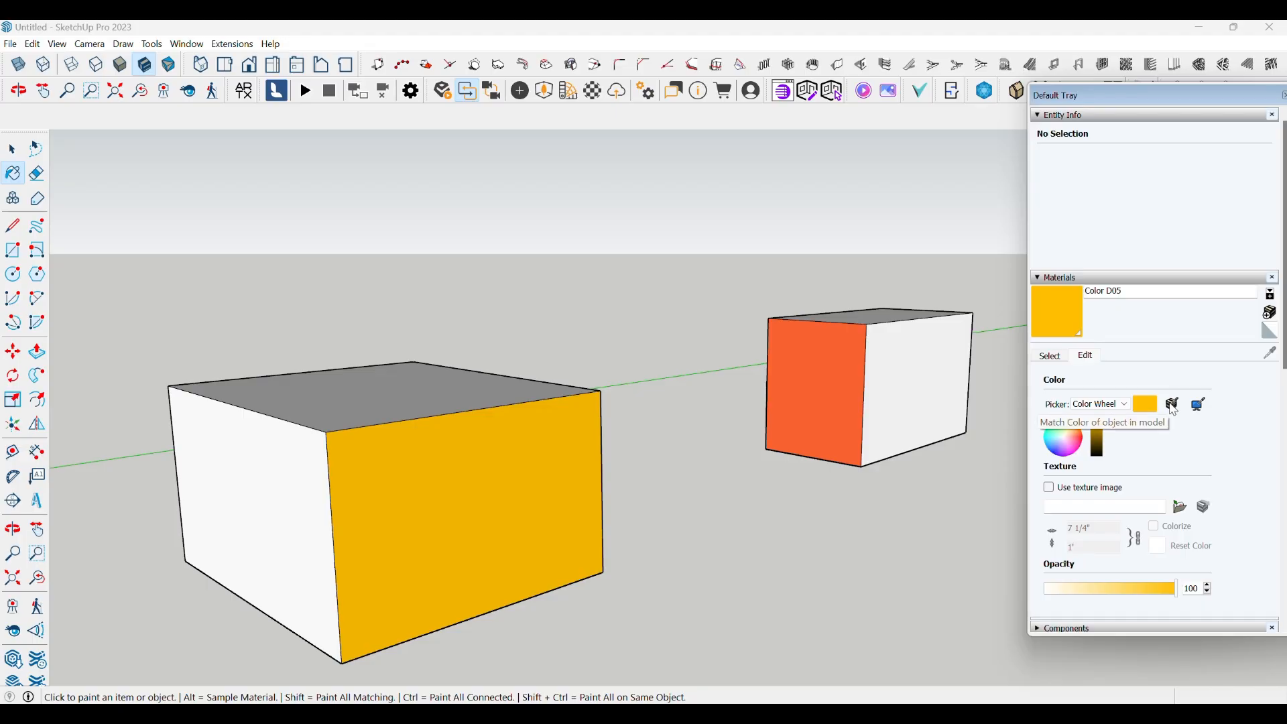
{"action": "left_click", "coordinate": [1173, 405]}
{"action": "left_click", "coordinate": [821, 370]}
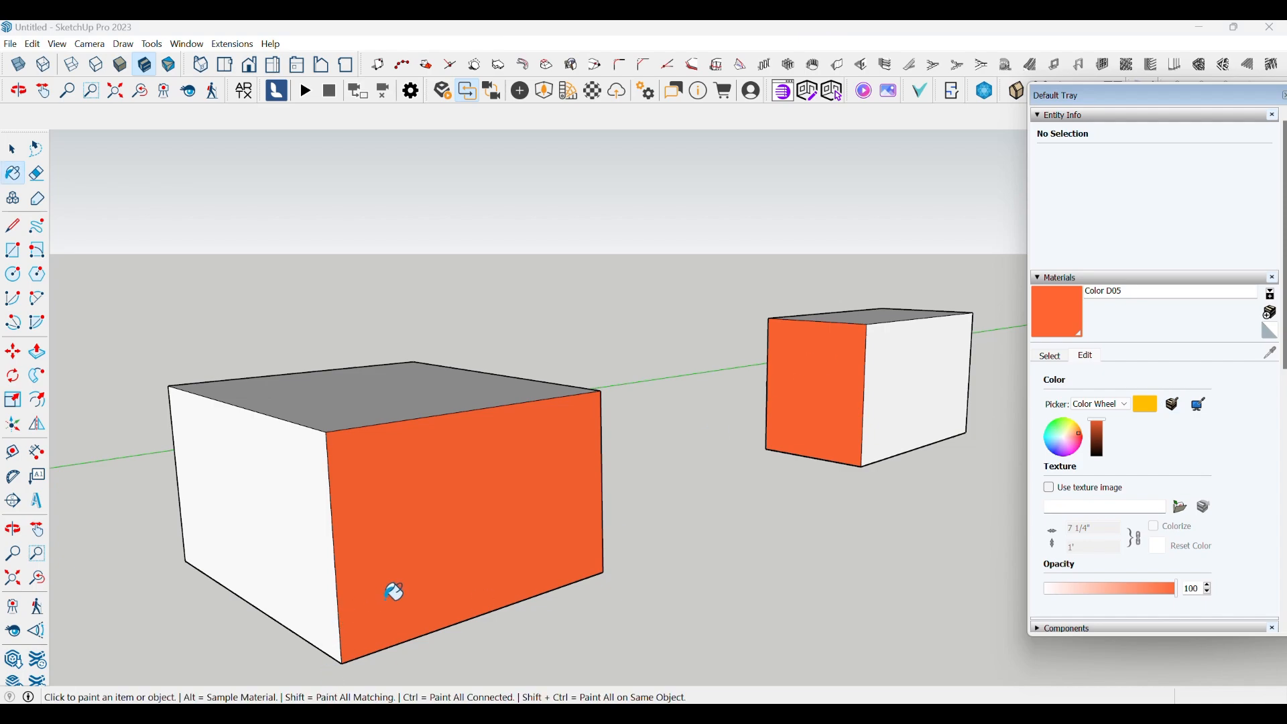
{"action": "scroll", "coordinate": [394, 591], "scroll_direction": "up", "scroll_amount": 3}
{"action": "scroll", "coordinate": [770, 399], "scroll_direction": "down", "scroll_amount": 3}
{"action": "middle_click_drag", "start_coordinate": [790, 393], "coordinate": [697, 464]}
{"action": "mouse_move", "coordinate": [459, 382]}
{"action": "middle_mouse_down"}
{"action": "mouse_move", "coordinate": [531, 474]}
{"action": "mouse_move", "coordinate": [569, 494]}
{"action": "mouse_move", "coordinate": [746, 453]}
{"action": "middle_mouse_up"}
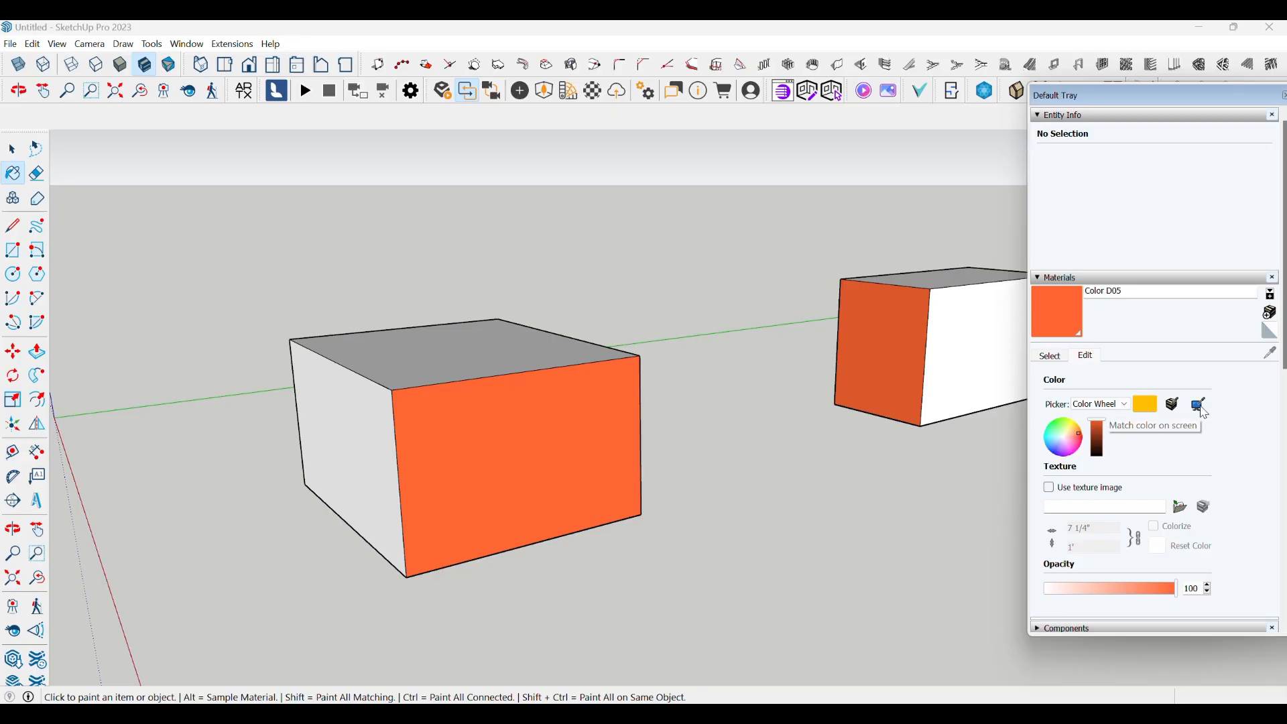
Import the white marble image tv unit back.jpg and place it flat on the ground behind the larger box
{"action": "left_click", "coordinate": [11, 44]}
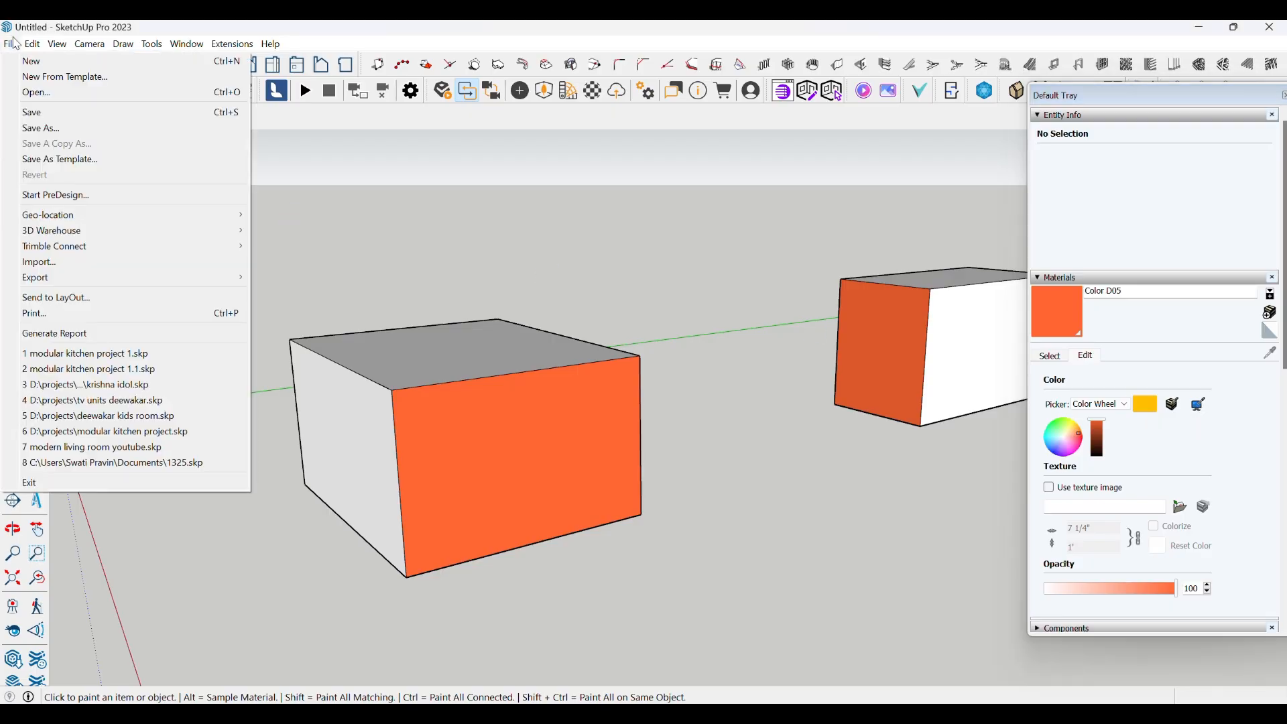
{"action": "left_click", "coordinate": [42, 264]}
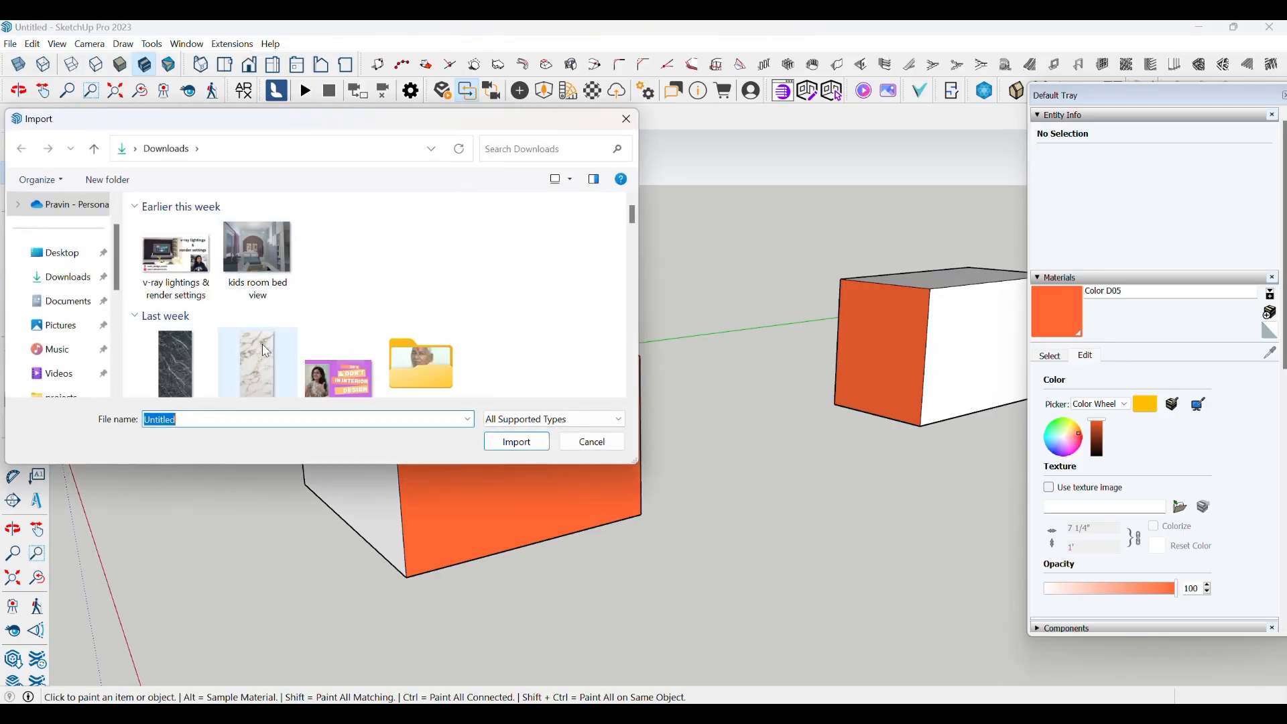
{"action": "left_click", "coordinate": [249, 365]}
{"action": "left_click", "coordinate": [517, 496]}
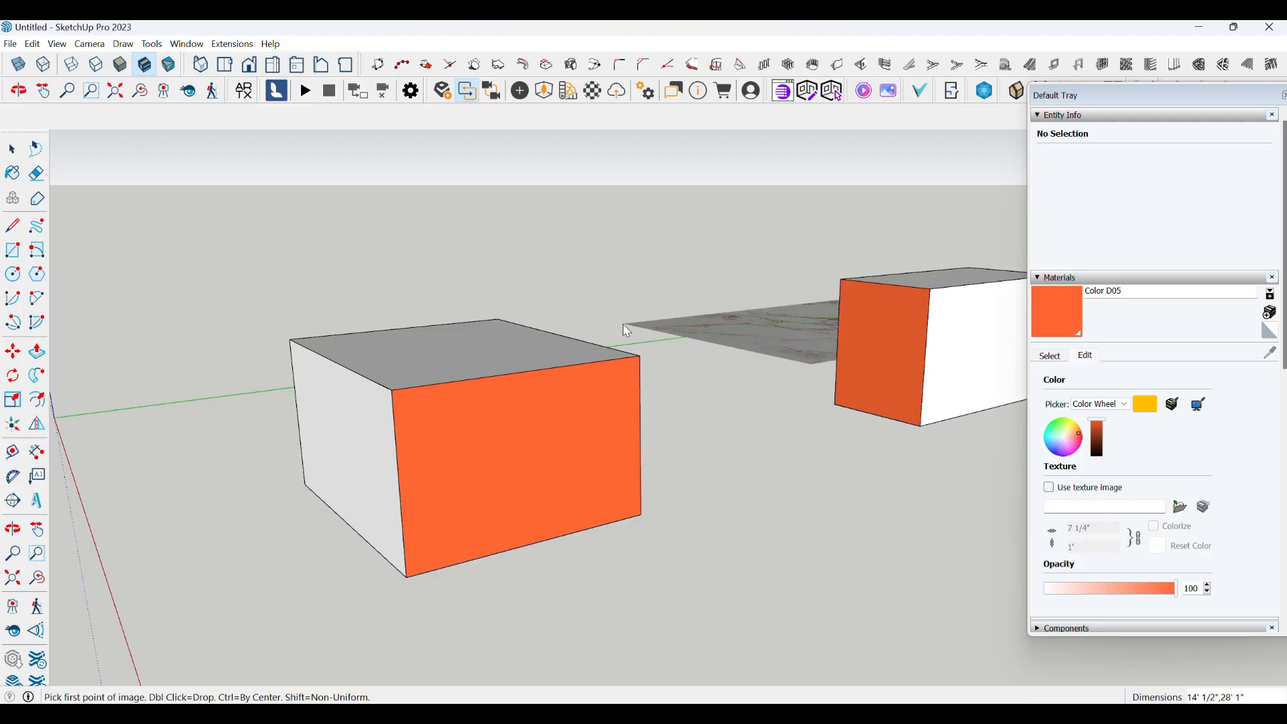
{"action": "left_click", "coordinate": [622, 325]}
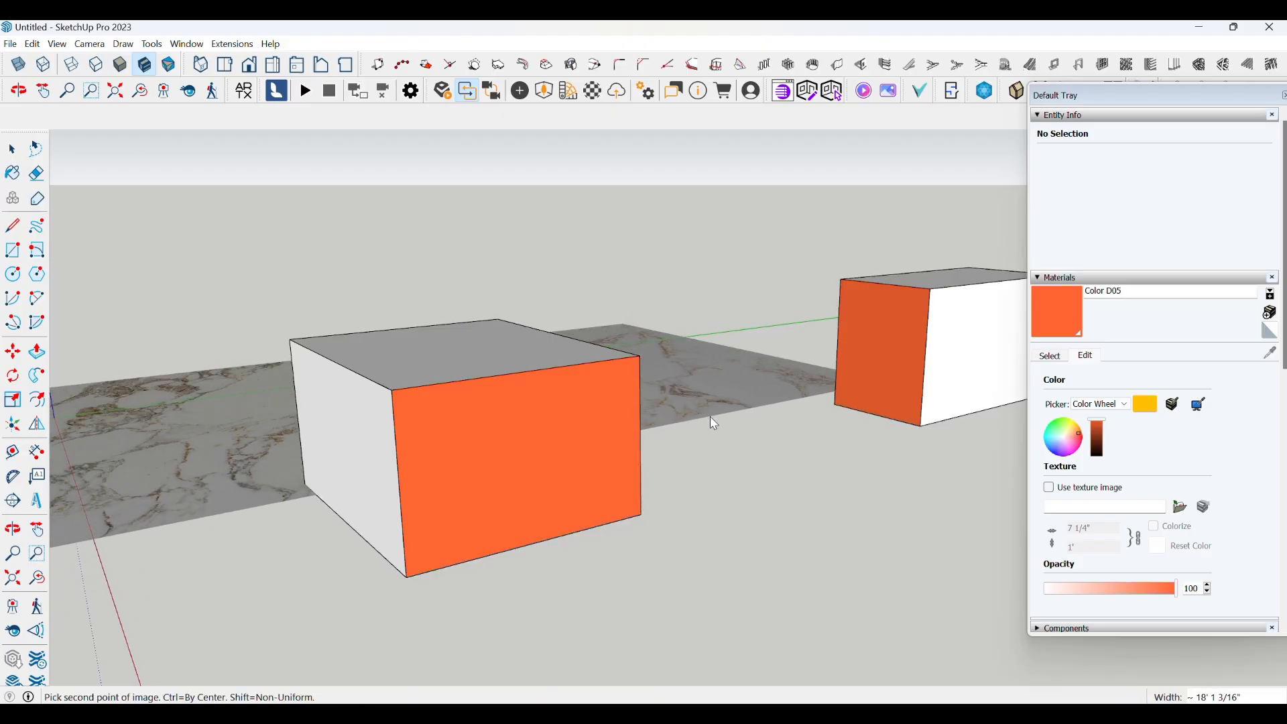
{"action": "left_click", "coordinate": [710, 483]}
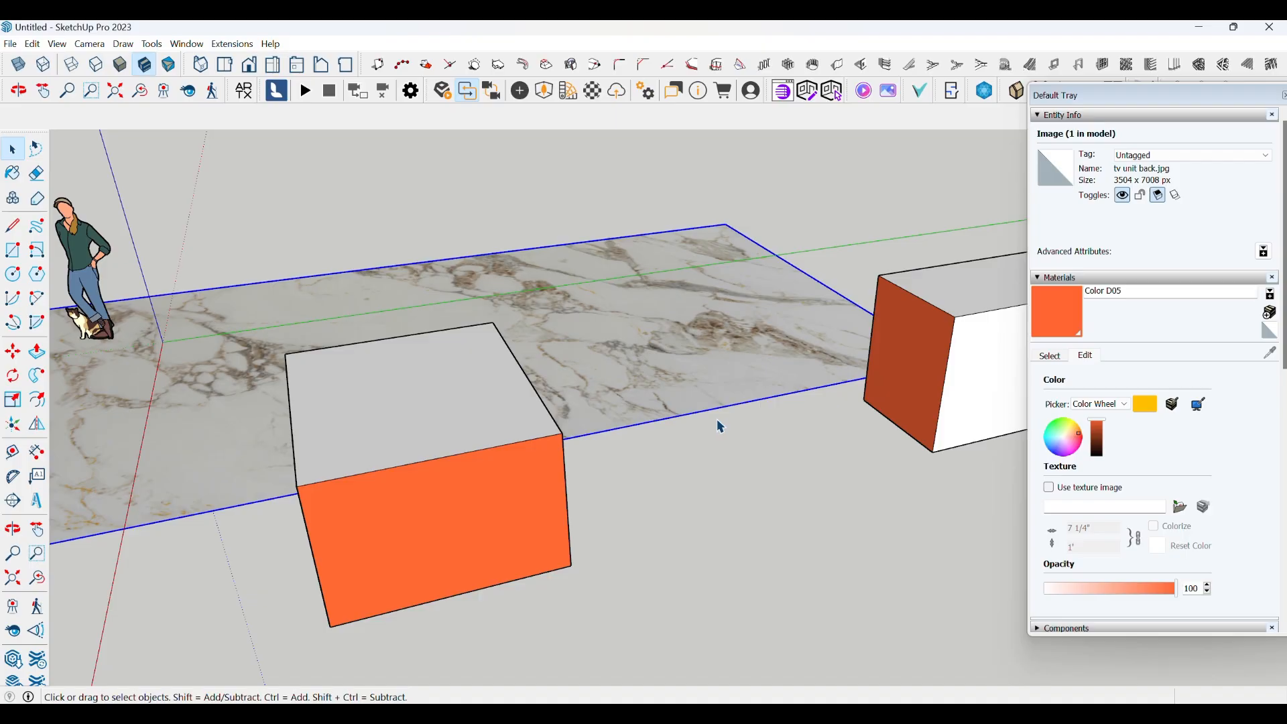
{"action": "middle_click_drag", "start_coordinate": [721, 427], "coordinate": [681, 473]}
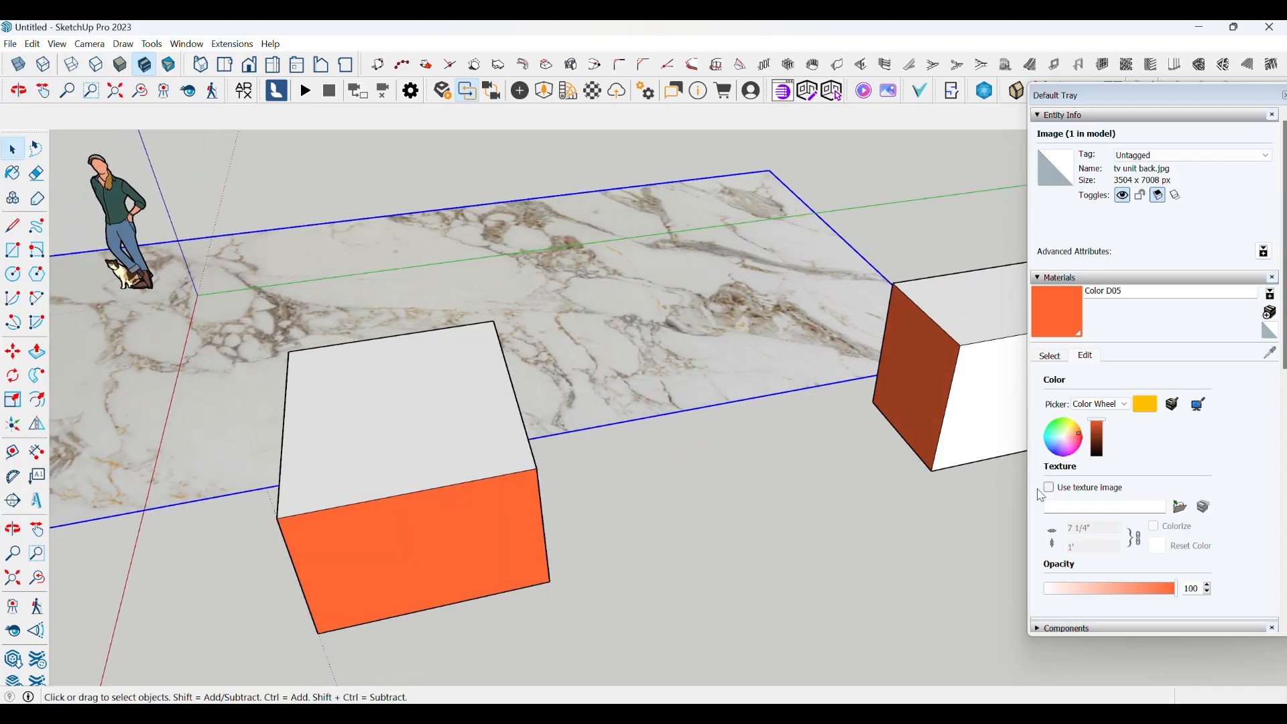
Edit Color D05 by matching its color on screen to the grey of the imported marble image
{"action": "left_click", "coordinate": [1051, 356]}
{"action": "left_click", "coordinate": [813, 510]}
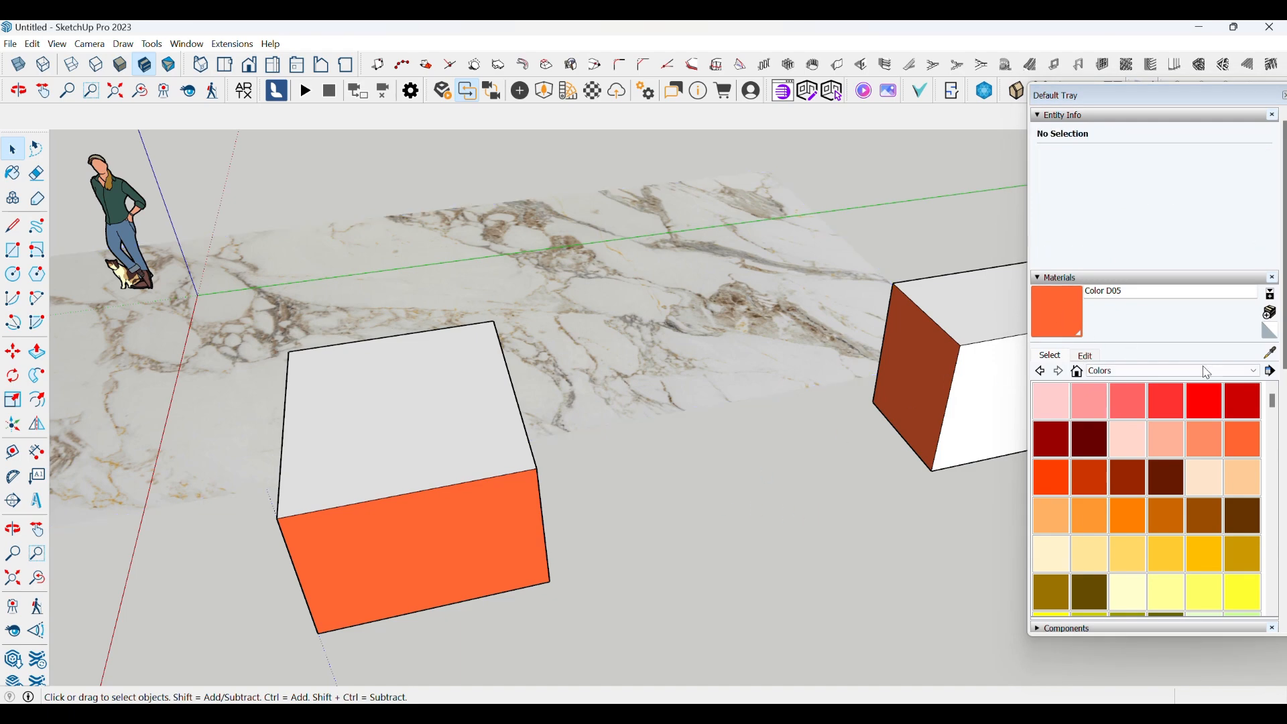
{"action": "middle_click_drag", "start_coordinate": [637, 565], "coordinate": [712, 504]}
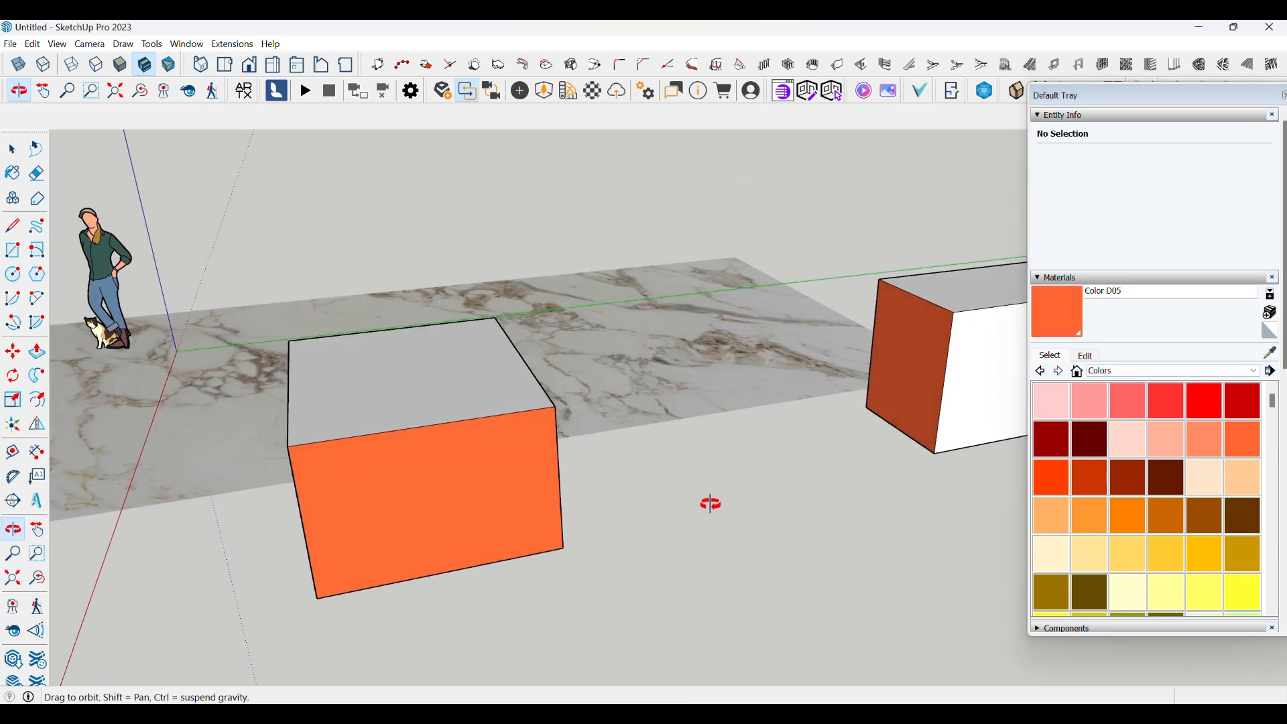
{"action": "mouse_move", "coordinate": [663, 546]}
{"action": "middle_mouse_down"}
{"action": "mouse_move", "coordinate": [617, 505]}
{"action": "mouse_move", "coordinate": [654, 505]}
{"action": "mouse_move", "coordinate": [566, 453]}
{"action": "middle_mouse_up"}
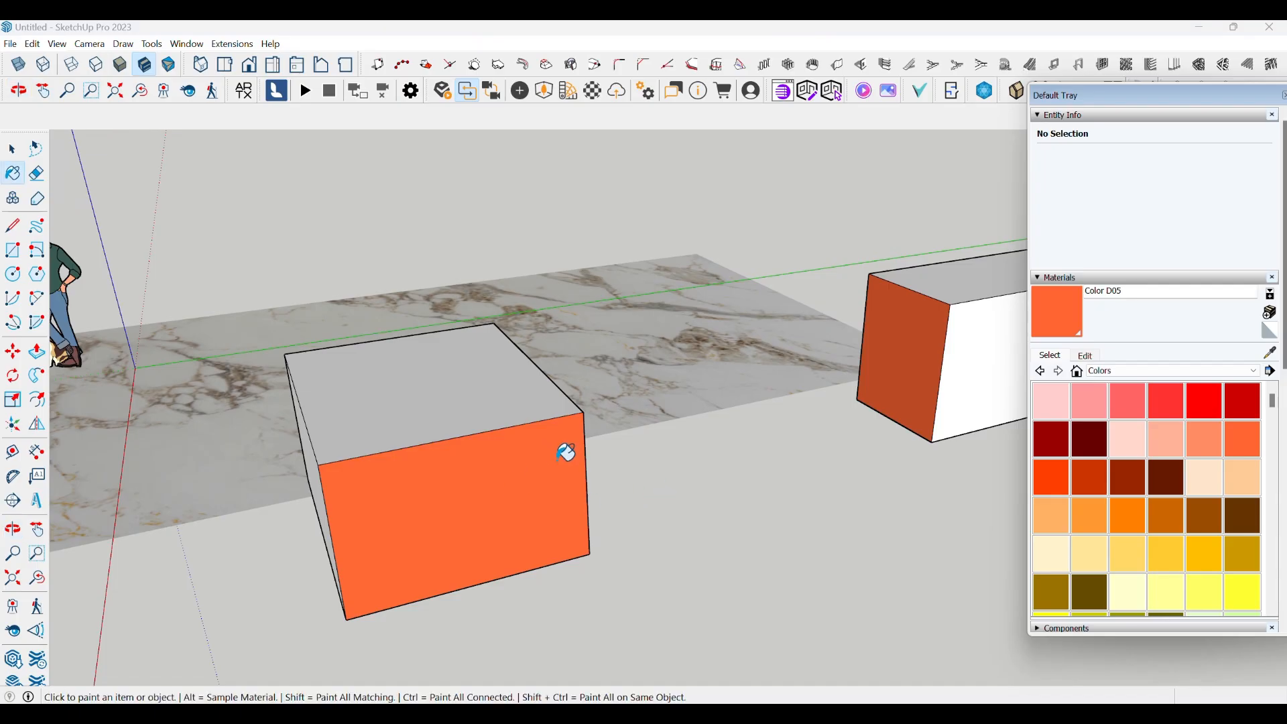
{"action": "left_click", "coordinate": [1089, 356]}
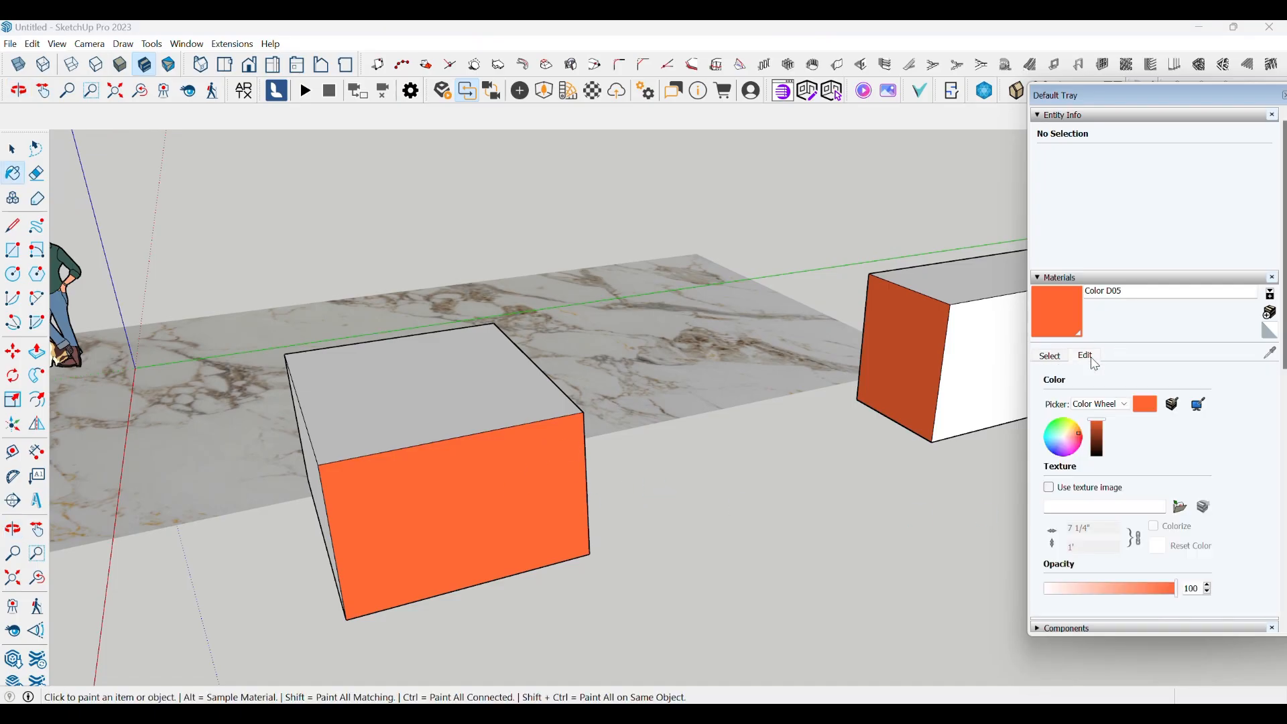
{"action": "left_click", "coordinate": [1199, 405]}
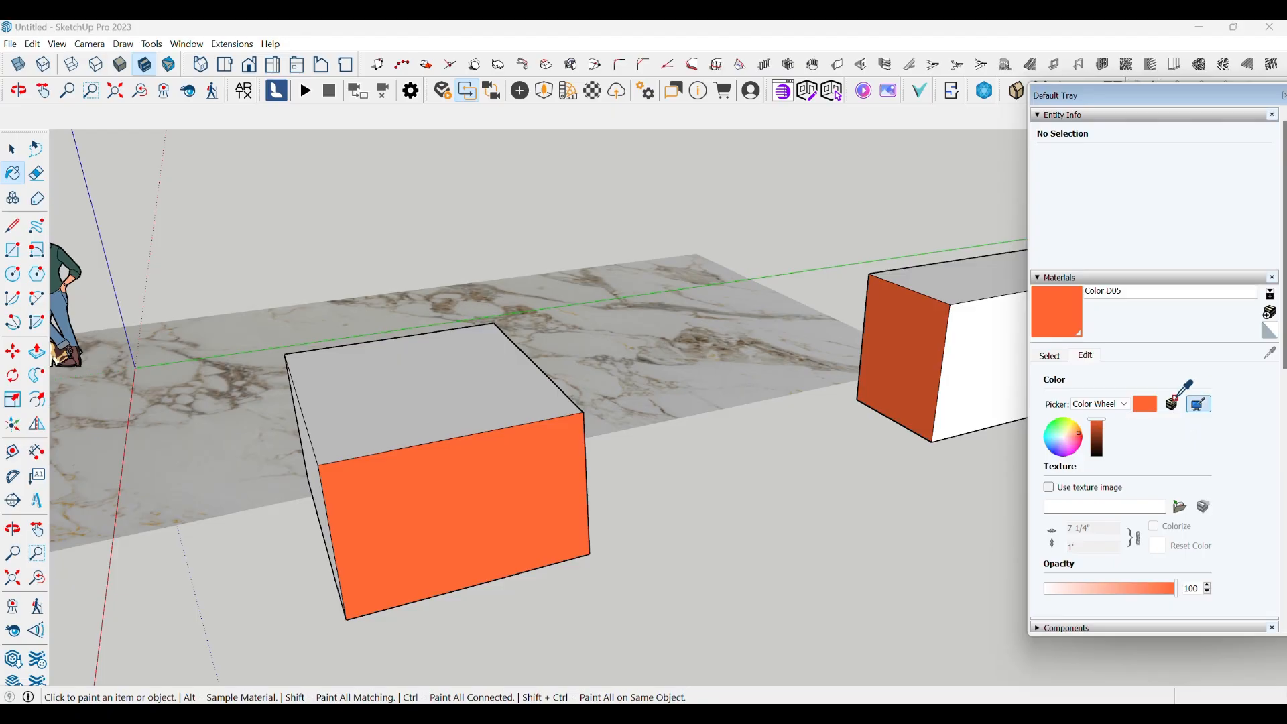
{"action": "left_click", "coordinate": [730, 377]}
{"action": "scroll", "coordinate": [496, 536], "scroll_direction": "up", "scroll_amount": 3}
{"action": "mouse_move", "coordinate": [482, 514]}
{"action": "middle_mouse_down"}
{"action": "mouse_move", "coordinate": [574, 420]}
{"action": "mouse_move", "coordinate": [392, 593]}
{"action": "mouse_move", "coordinate": [876, 339]}
{"action": "mouse_move", "coordinate": [856, 451]}
{"action": "middle_mouse_up"}
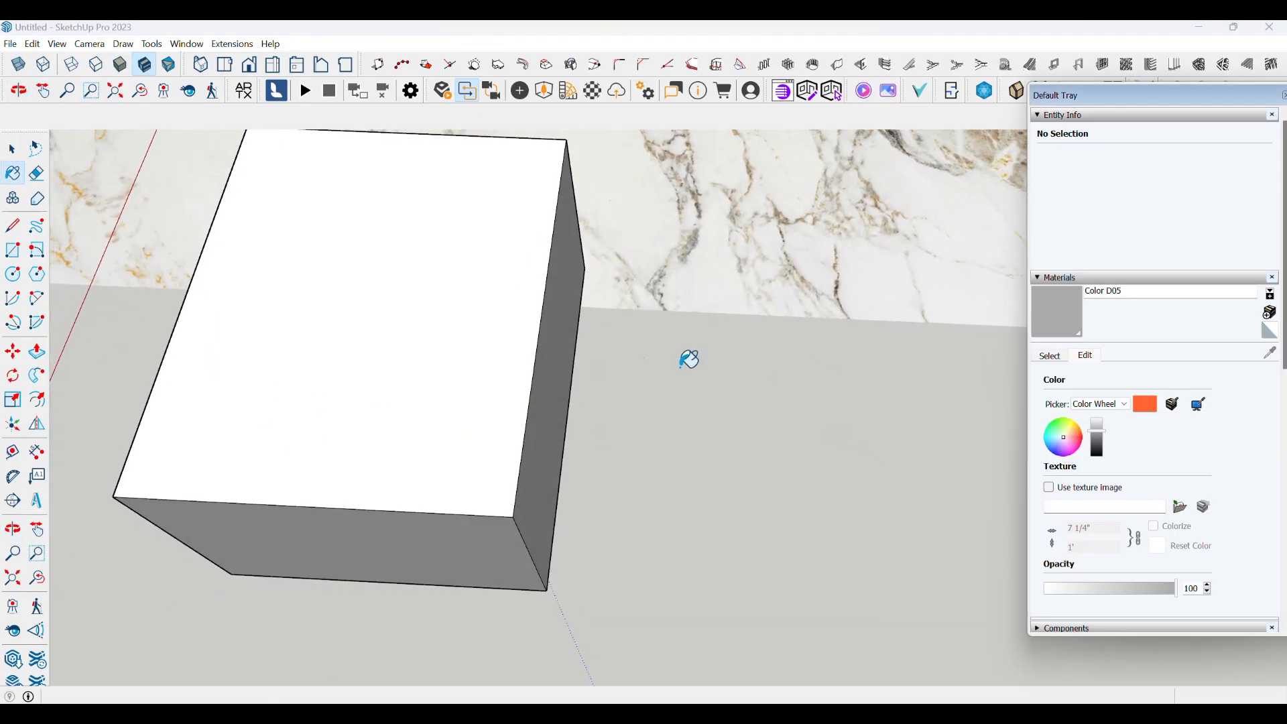
{"action": "scroll", "coordinate": [691, 358], "scroll_direction": "down", "scroll_amount": 3}
{"action": "middle_click_drag", "start_coordinate": [691, 358], "coordinate": [657, 421]}
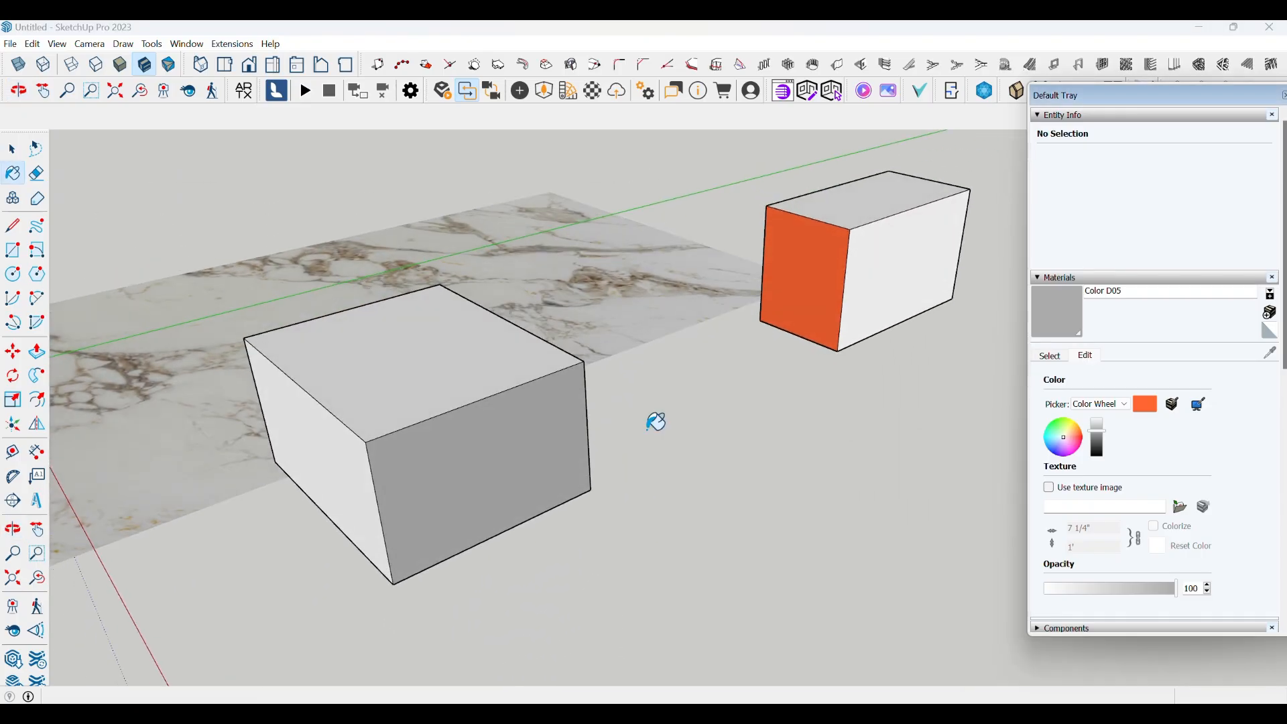
Darken the grey of Color D05 and tint it to a warm brownish grey
{"action": "left_click", "coordinate": [1050, 357]}
{"action": "left_click", "coordinate": [1093, 357]}
{"action": "scroll", "coordinate": [496, 504], "scroll_direction": "up", "scroll_amount": 1}
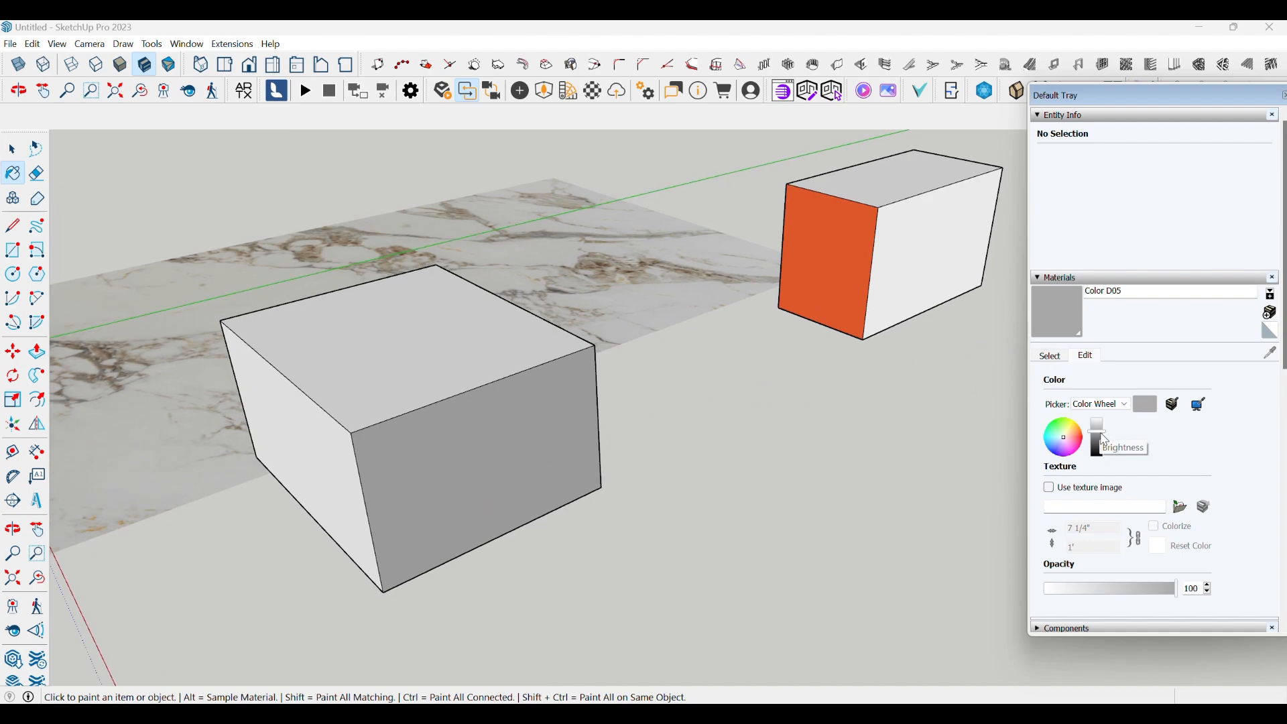
{"action": "mouse_move", "coordinate": [1104, 437]}
{"action": "left_mouse_down"}
{"action": "mouse_move", "coordinate": [1107, 425]}
{"action": "mouse_move", "coordinate": [1104, 459]}
{"action": "mouse_move", "coordinate": [1110, 422]}
{"action": "mouse_move", "coordinate": [1097, 451]}
{"action": "mouse_move", "coordinate": [1098, 427]}
{"action": "mouse_move", "coordinate": [1104, 442]}
{"action": "left_mouse_up"}
{"action": "scroll", "coordinate": [405, 539], "scroll_direction": "up", "scroll_amount": 2}
{"action": "middle_click_drag", "start_coordinate": [557, 551], "coordinate": [566, 500]}
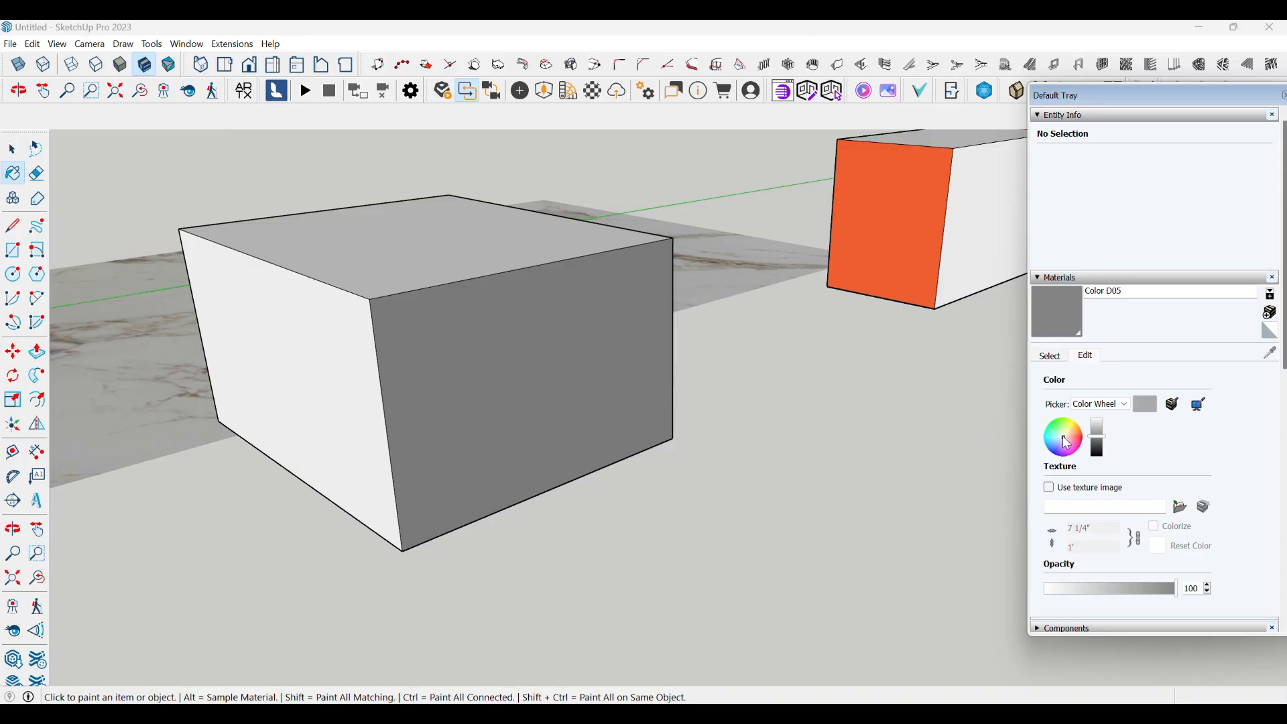
{"action": "mouse_move", "coordinate": [1063, 436]}
{"action": "left_mouse_down"}
{"action": "mouse_move", "coordinate": [1050, 428]}
{"action": "mouse_move", "coordinate": [1067, 449]}
{"action": "mouse_move", "coordinate": [1073, 420]}
{"action": "mouse_move", "coordinate": [1057, 432]}
{"action": "left_mouse_up"}
{"action": "mouse_move", "coordinate": [1070, 445]}
{"action": "left_mouse_down"}
{"action": "mouse_move", "coordinate": [1058, 423]}
{"action": "mouse_move", "coordinate": [1038, 435]}
{"action": "mouse_move", "coordinate": [1072, 457]}
{"action": "mouse_move", "coordinate": [1075, 428]}
{"action": "mouse_move", "coordinate": [1058, 448]}
{"action": "mouse_move", "coordinate": [1065, 436]}
{"action": "left_mouse_up"}
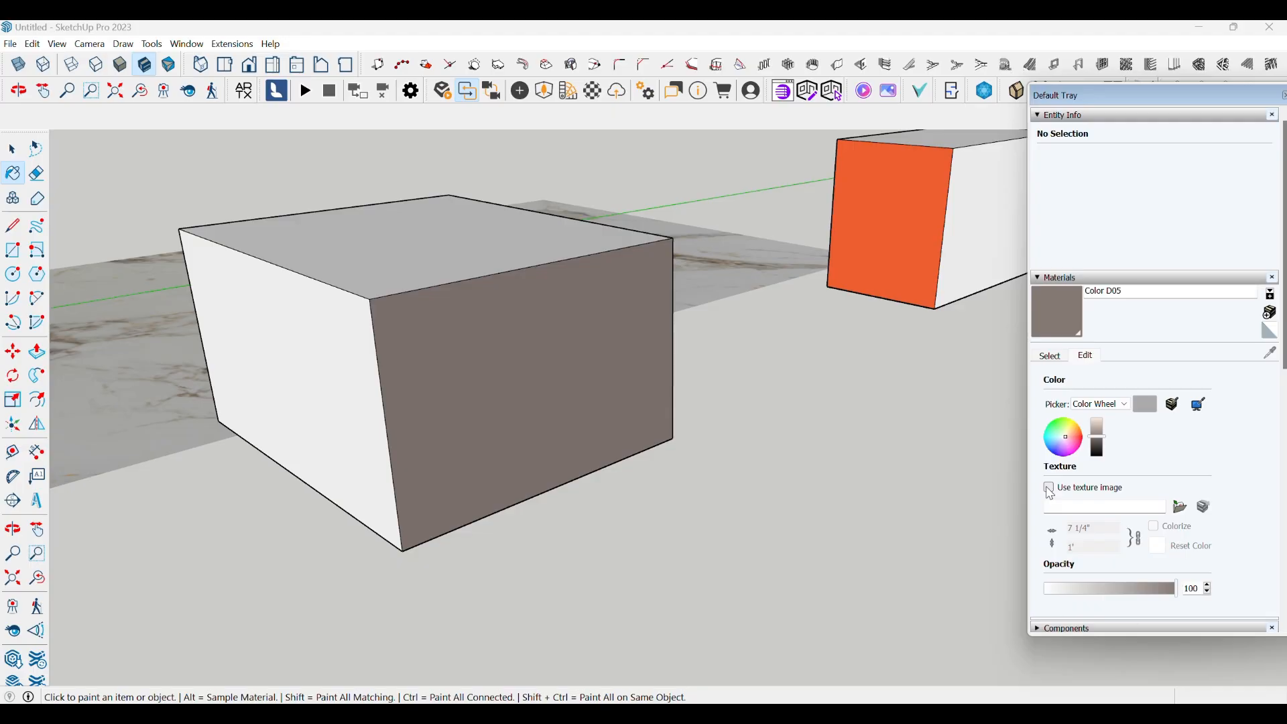
Give Color D05 the texture image tv unit back.jpg from Downloads and paint it on the larger box's front face
{"action": "scroll", "coordinate": [488, 375], "scroll_direction": "up", "scroll_amount": 3}
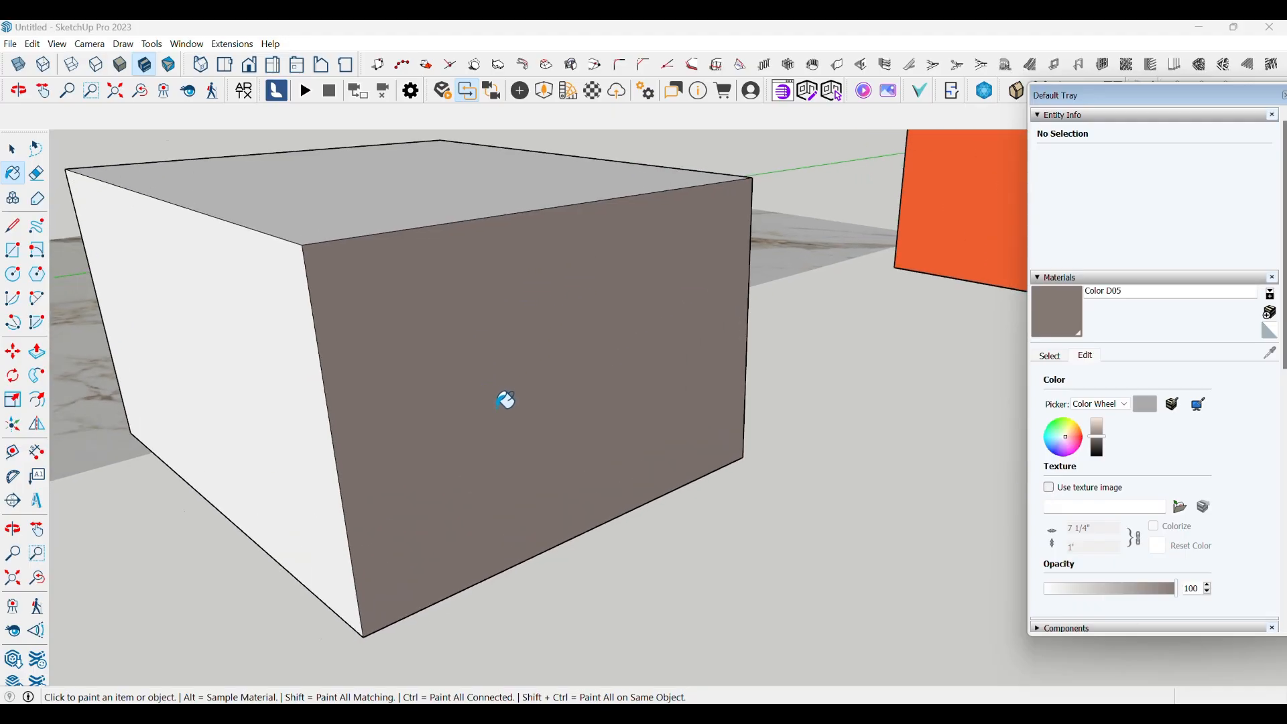
{"action": "middle_click_drag", "start_coordinate": [508, 401], "coordinate": [523, 378]}
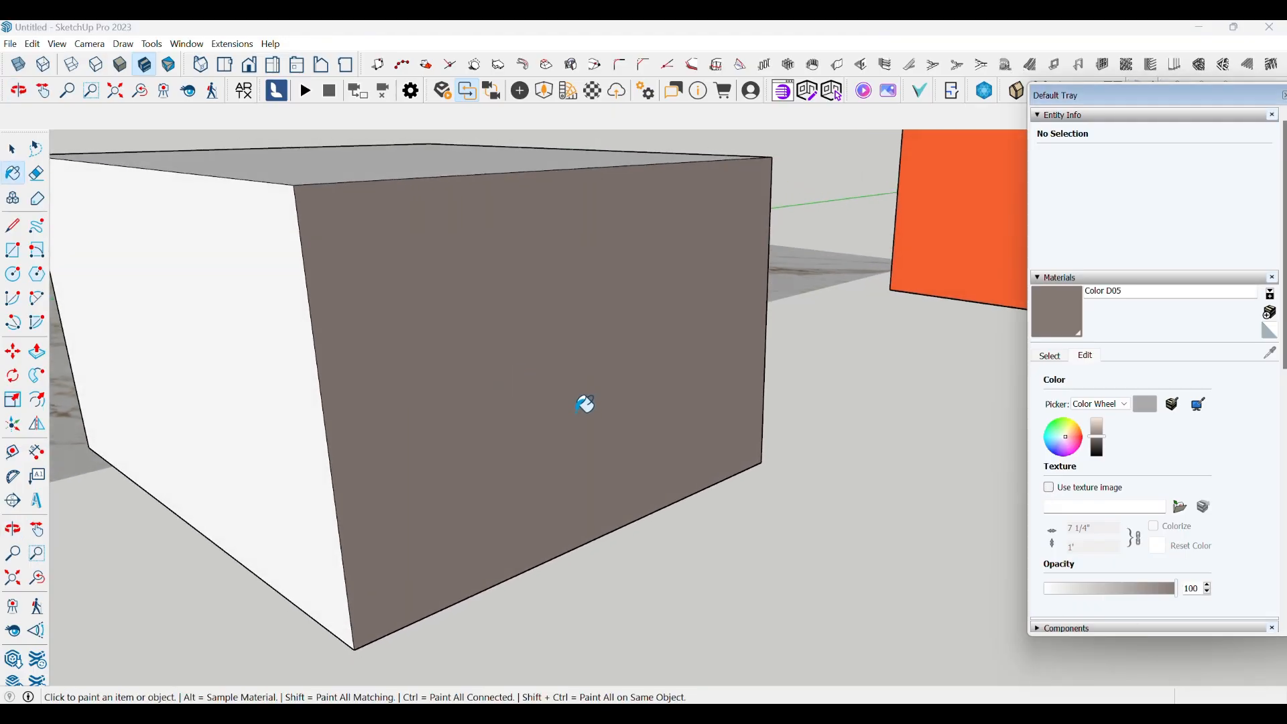
{"action": "left_click", "coordinate": [1050, 489]}
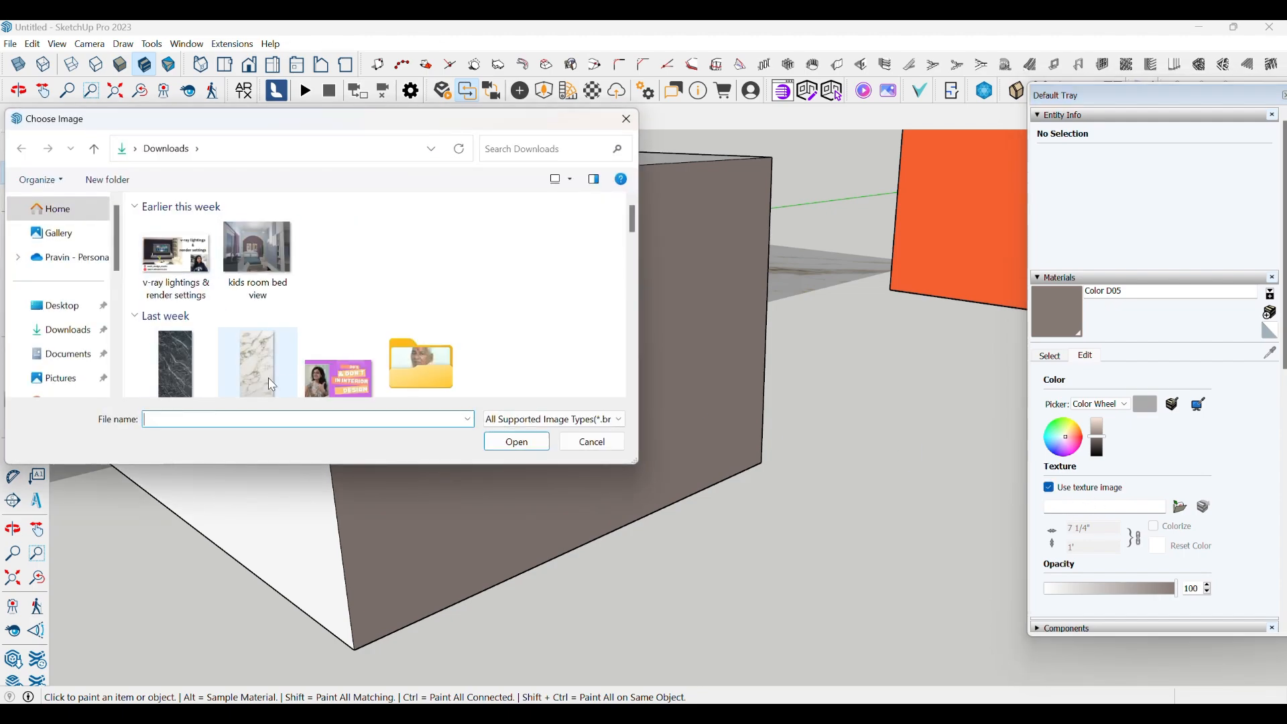
{"action": "scroll", "coordinate": [277, 362], "scroll_direction": "down", "scroll_amount": 6}
{"action": "scroll", "coordinate": [278, 362], "scroll_direction": "down", "scroll_amount": 10}
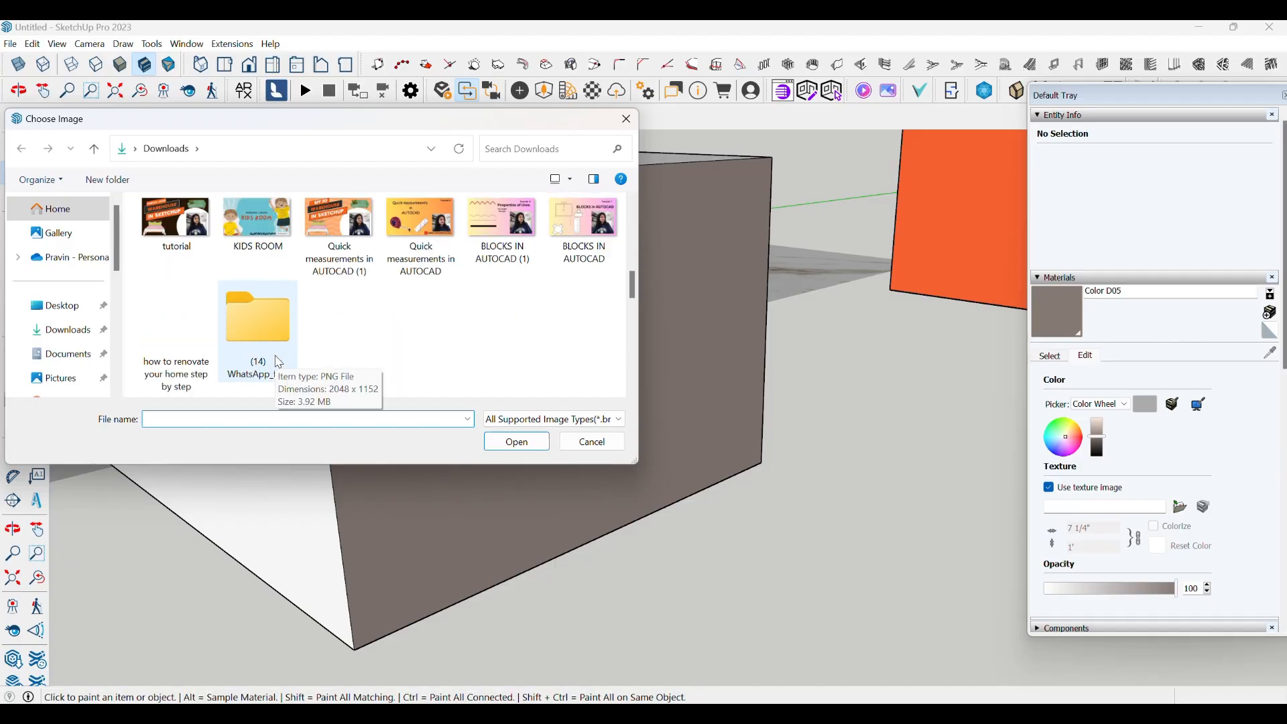
{"action": "scroll", "coordinate": [278, 361], "scroll_direction": "down", "scroll_amount": 3}
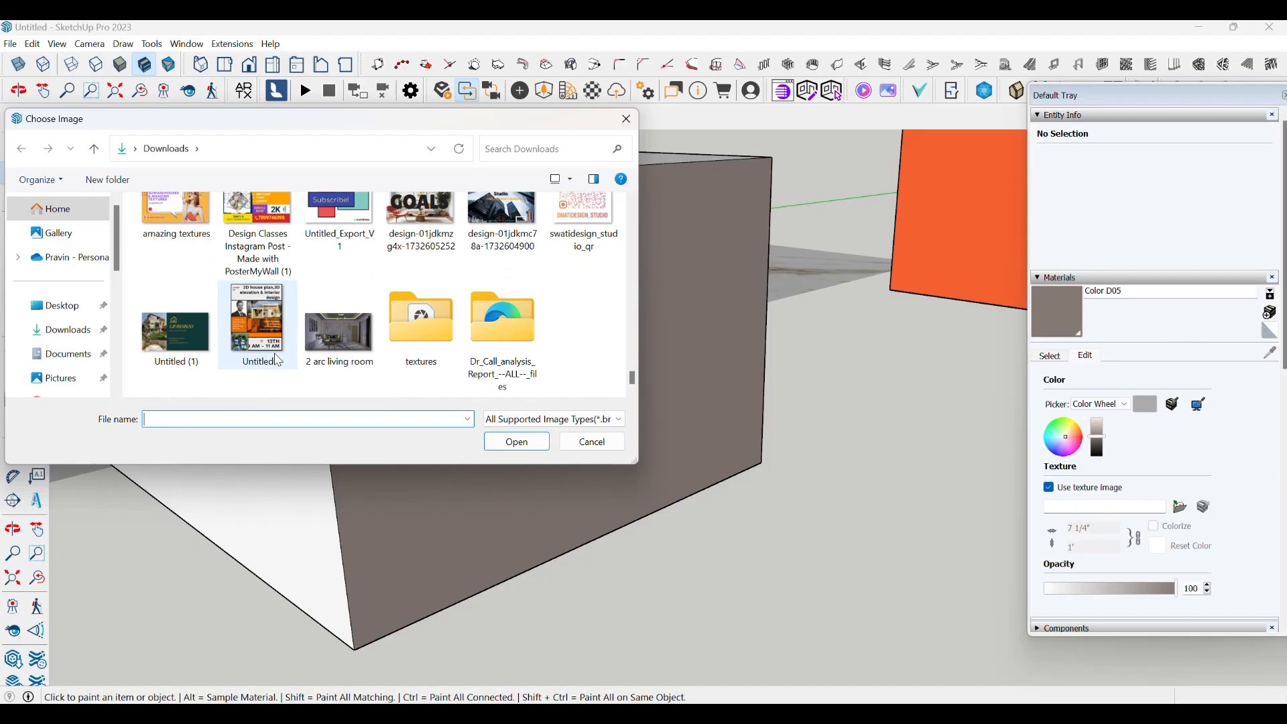
{"action": "scroll", "coordinate": [280, 360], "scroll_direction": "up", "scroll_amount": 20}
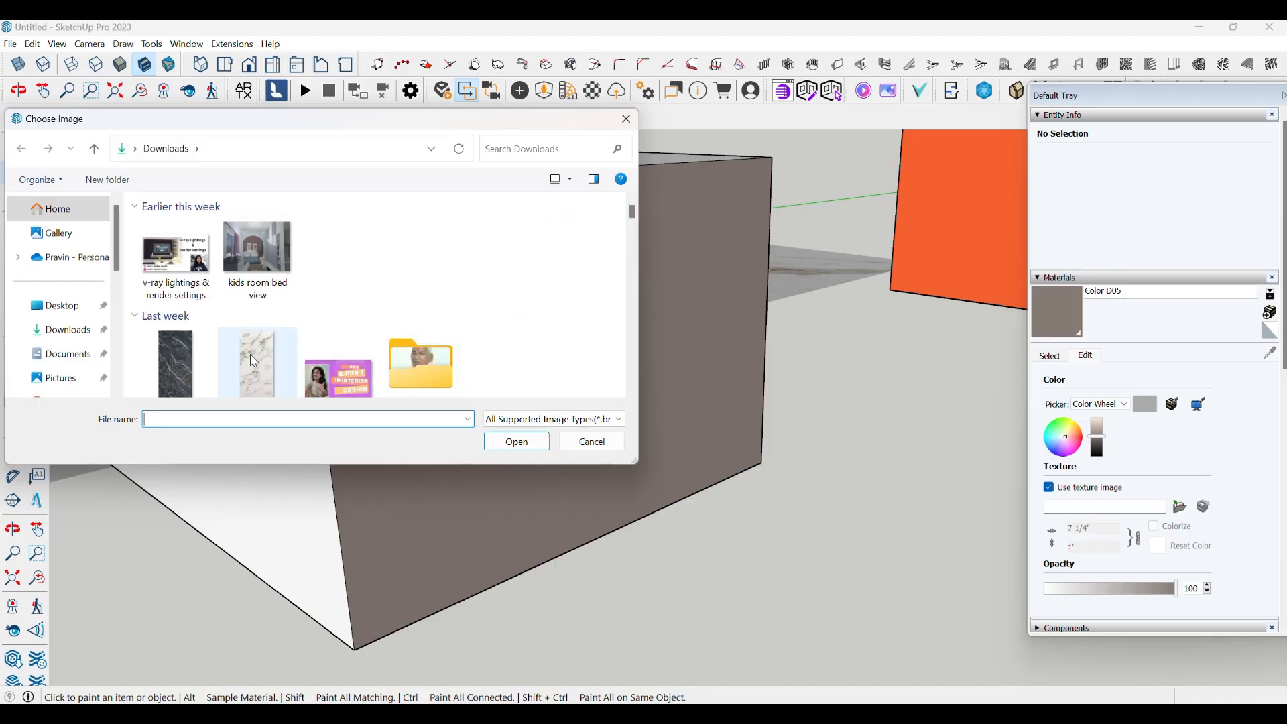
{"action": "left_click", "coordinate": [255, 361]}
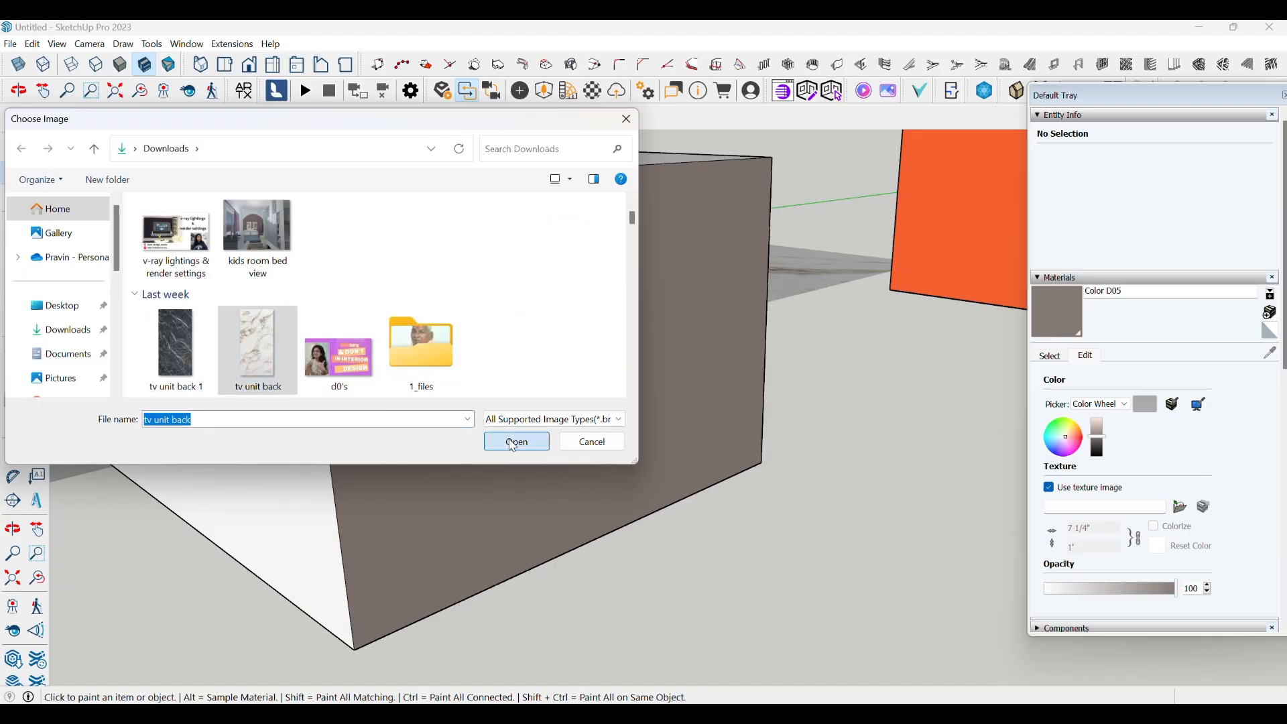
{"action": "left_click", "coordinate": [515, 443]}
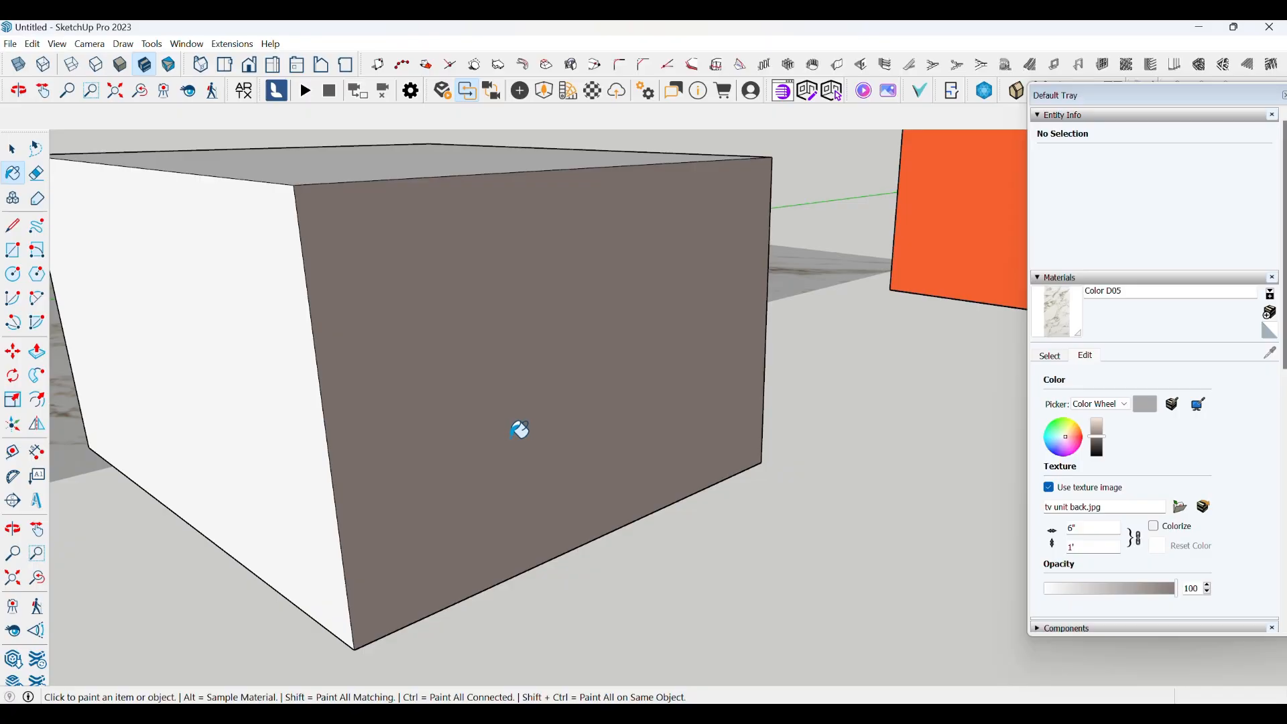
{"action": "left_click", "coordinate": [520, 430]}
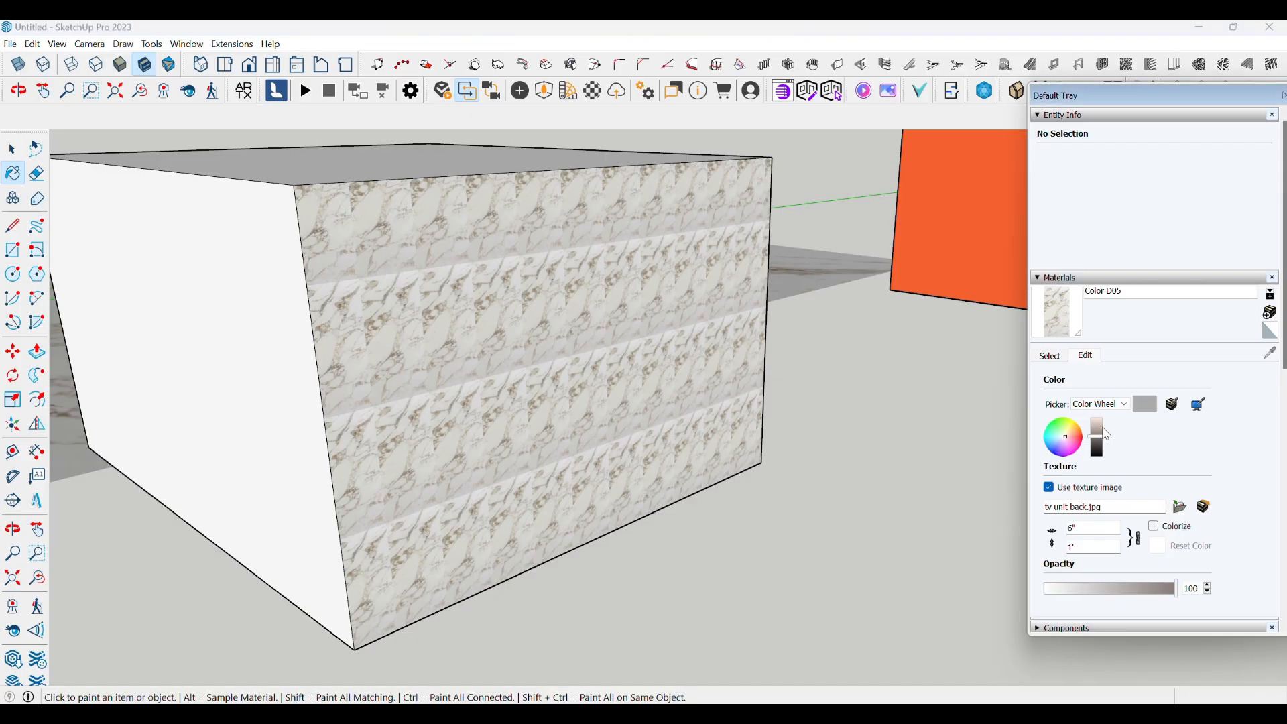
Brighten the marble material Color D05 and set its texture width to 10'
{"action": "left_click", "coordinate": [1094, 425]}
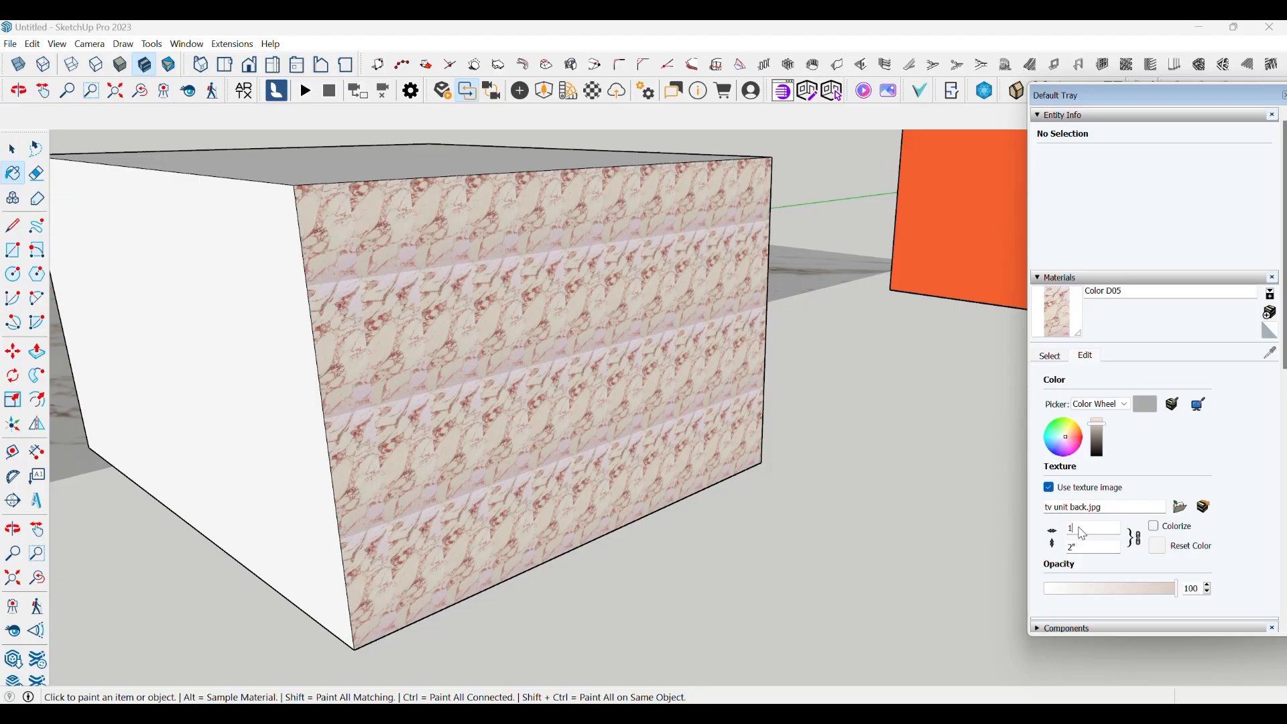
{"action": "key", "text": "Return"}
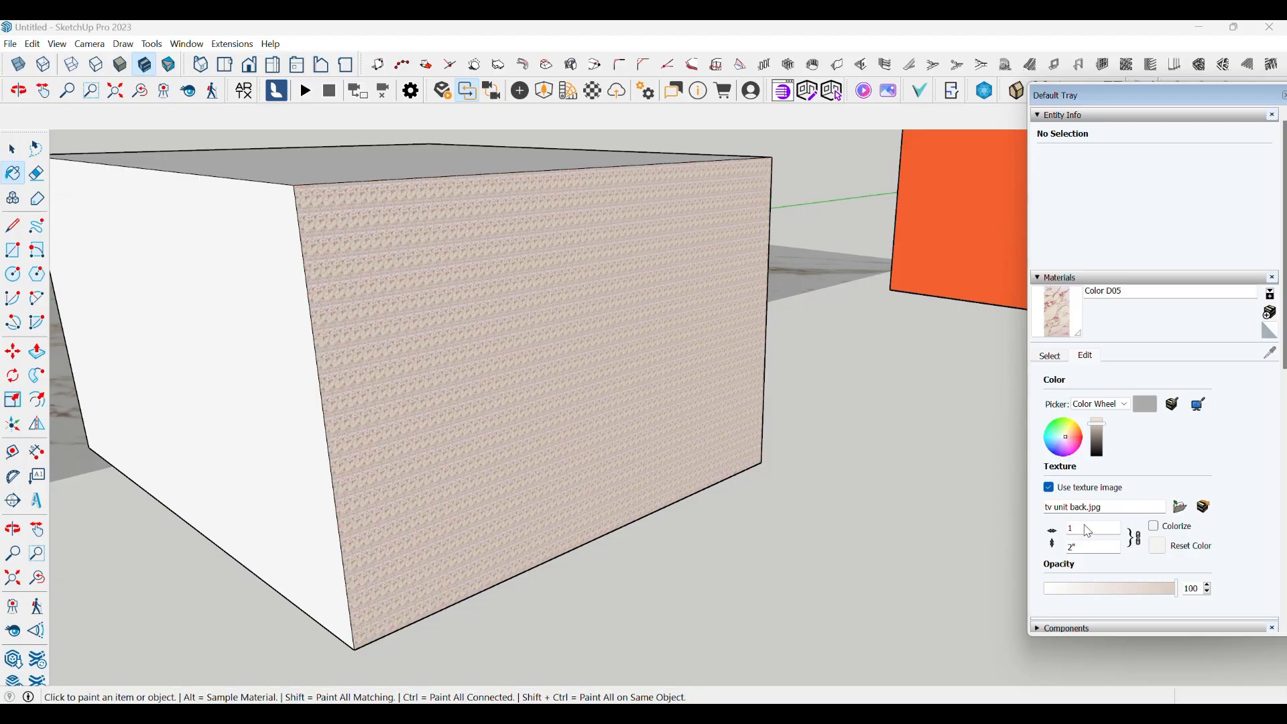
{"action": "type", "text": "0'0"}
{"action": "left_click", "coordinate": [544, 381]}
{"action": "middle_click_drag", "start_coordinate": [589, 384], "coordinate": [512, 377]}
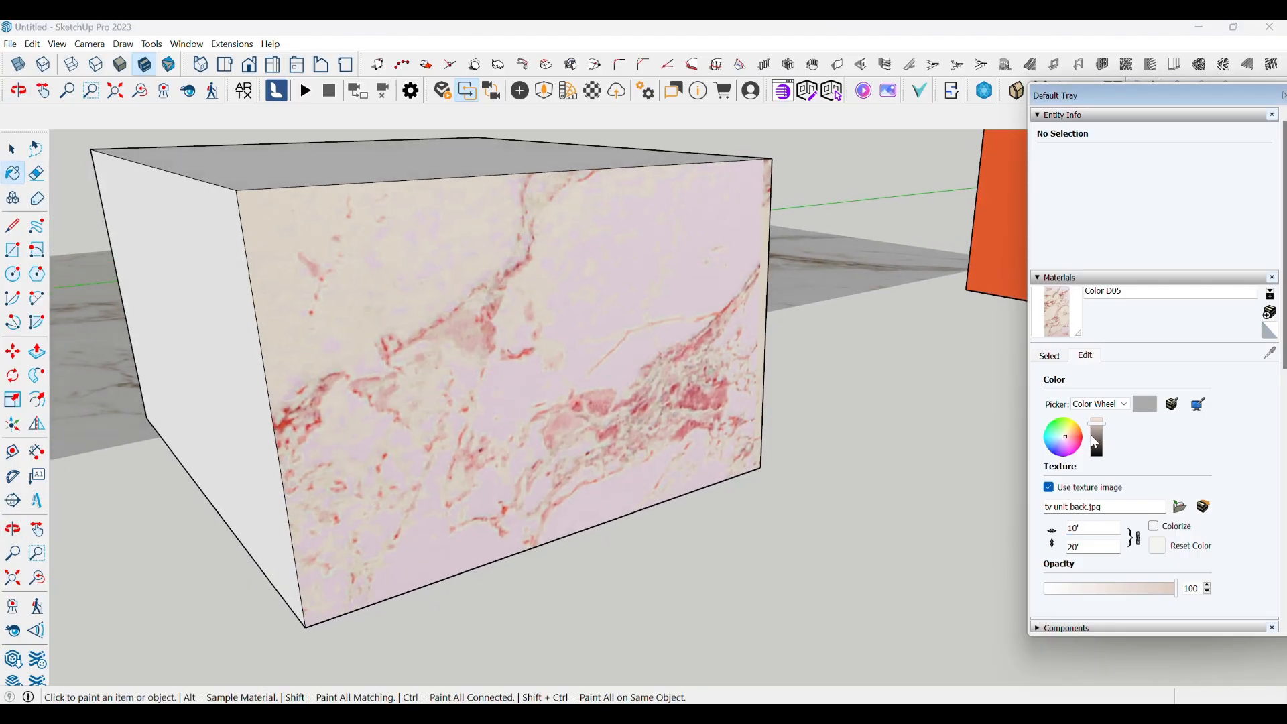
Adjust the brightness of Color D05 to give the marble a darker, greyer tone
{"action": "scroll", "coordinate": [1097, 434], "scroll_direction": "up", "scroll_amount": 2}
{"action": "left_click_drag", "start_coordinate": [1102, 450], "coordinate": [1102, 444]}
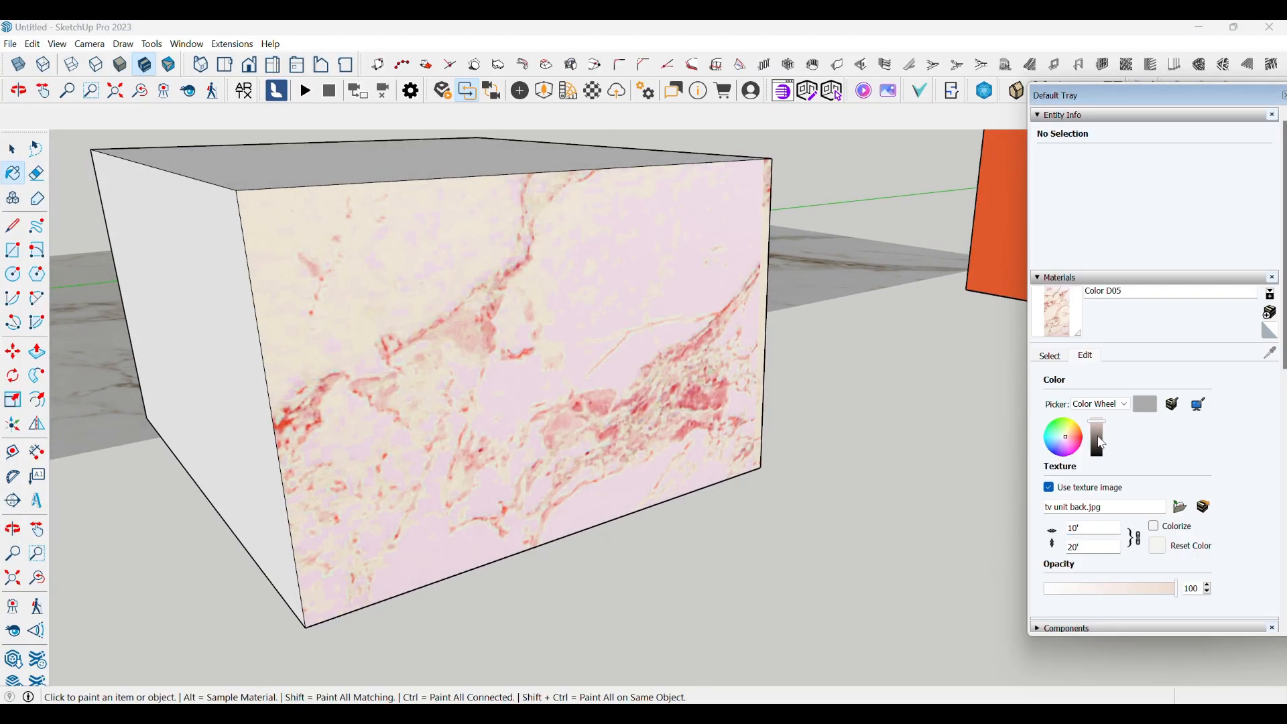
{"action": "left_click", "coordinate": [1099, 433]}
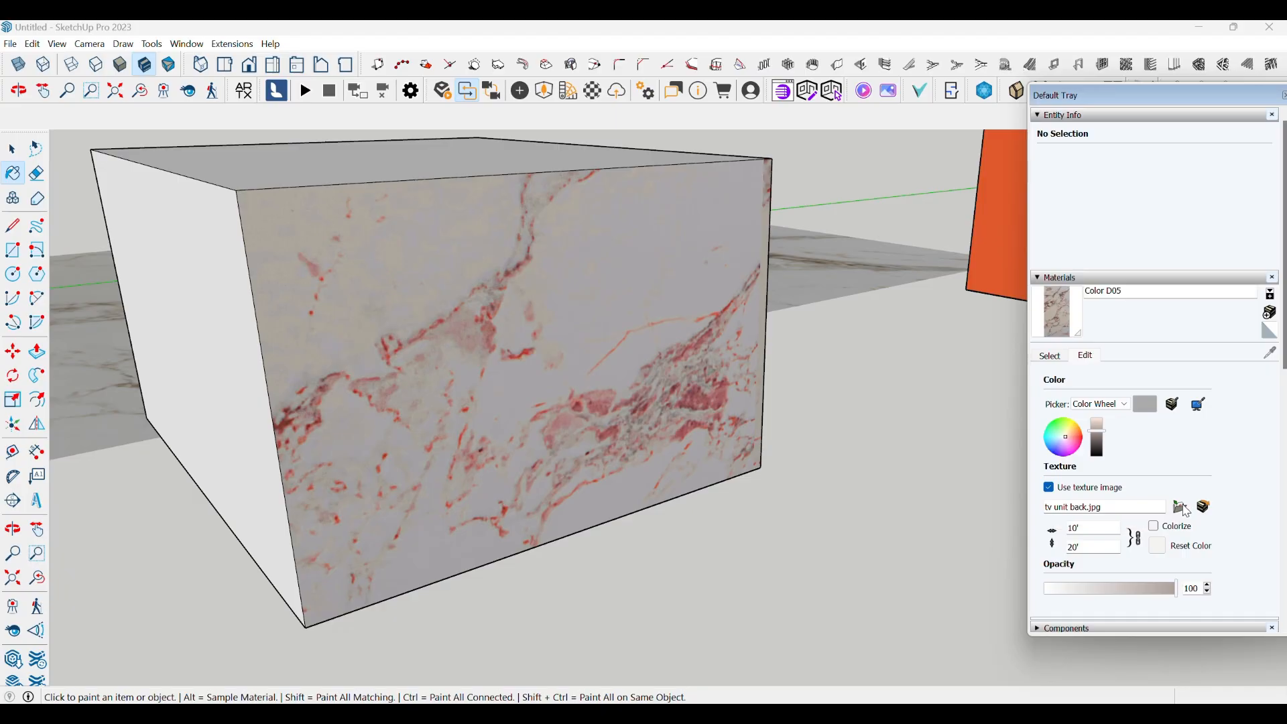
Replace the texture image of Color D05 with the black marble tv unit back 1.jpg from Downloads
{"action": "left_click", "coordinate": [1181, 508]}
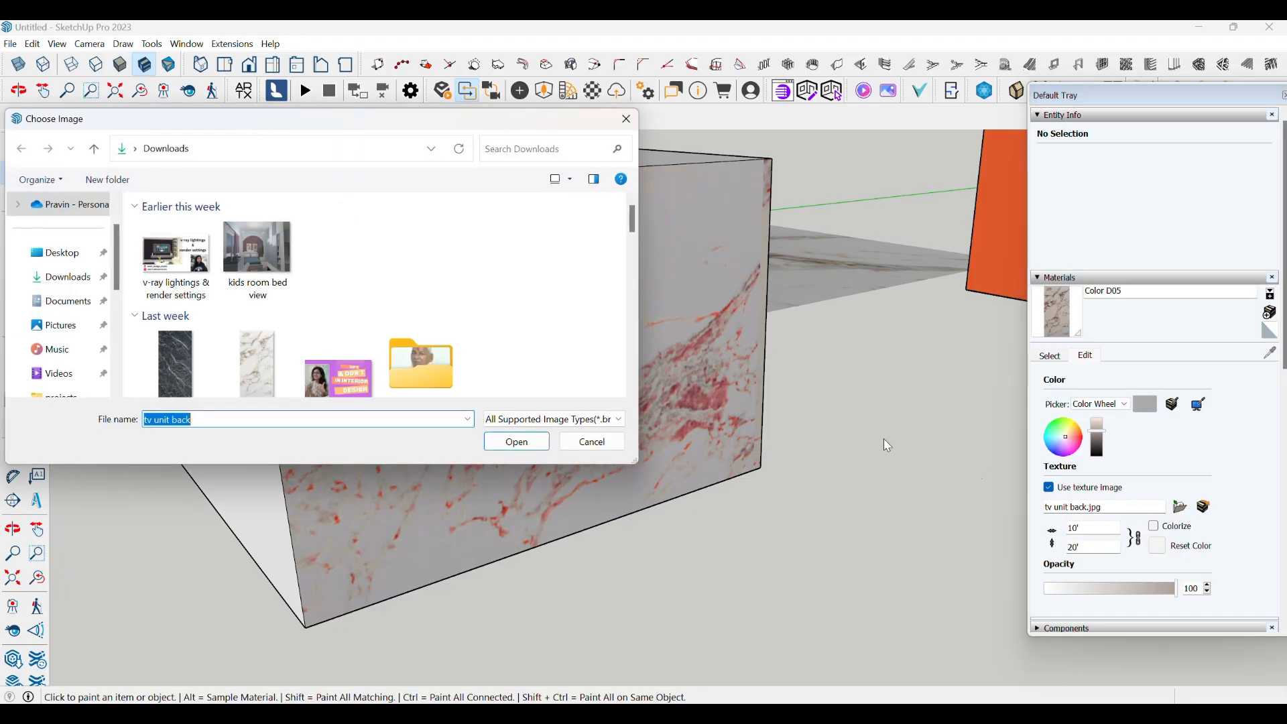
{"action": "scroll", "coordinate": [241, 368], "scroll_direction": "down", "scroll_amount": 3}
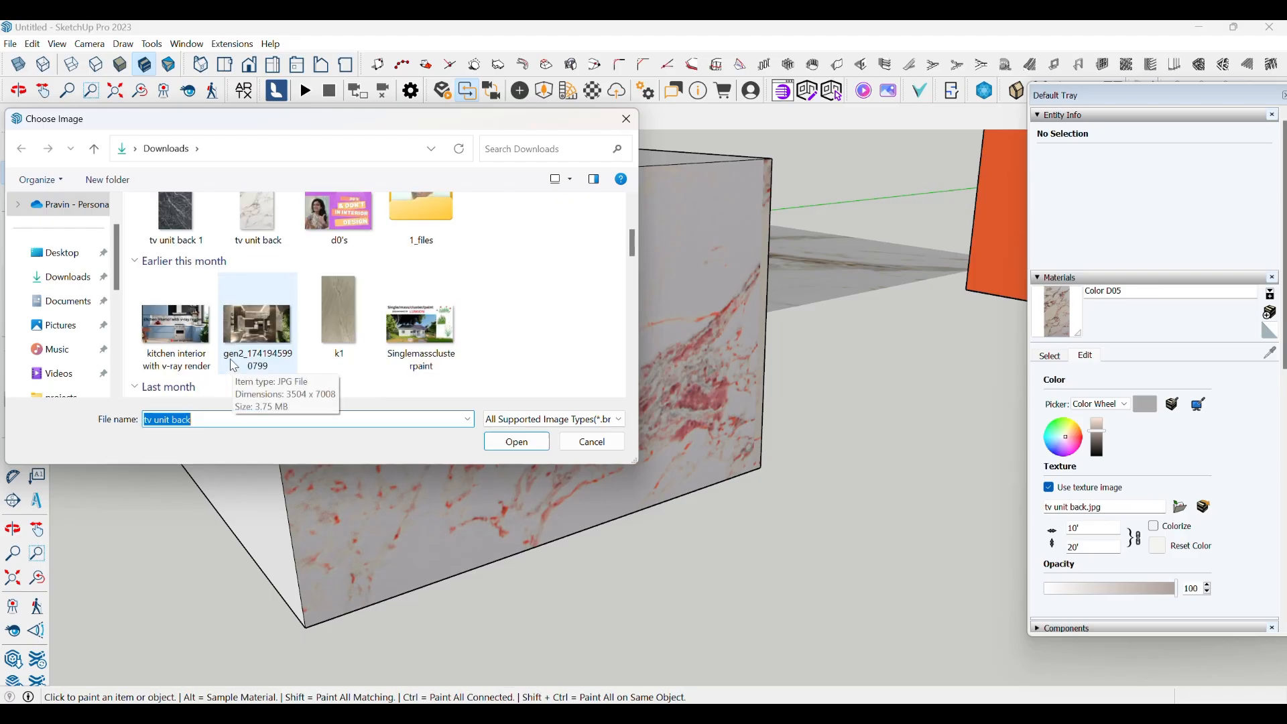
{"action": "left_click", "coordinate": [175, 221]}
{"action": "left_click", "coordinate": [513, 441]}
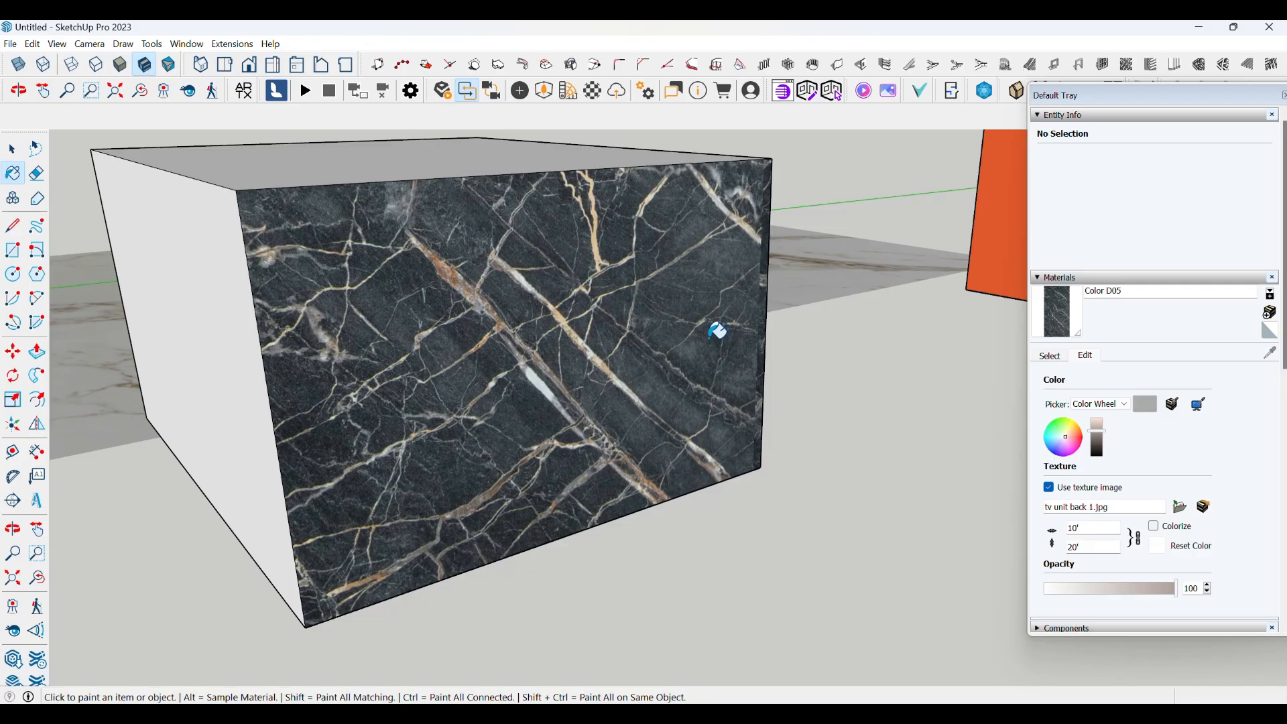
Set the texture width of the black marble material to 5'
{"action": "mouse_move", "coordinate": [717, 330]}
{"action": "middle_mouse_down"}
{"action": "mouse_move", "coordinate": [393, 321]}
{"action": "mouse_move", "coordinate": [663, 451]}
{"action": "mouse_move", "coordinate": [375, 382]}
{"action": "mouse_move", "coordinate": [496, 417]}
{"action": "mouse_move", "coordinate": [494, 373]}
{"action": "middle_mouse_up"}
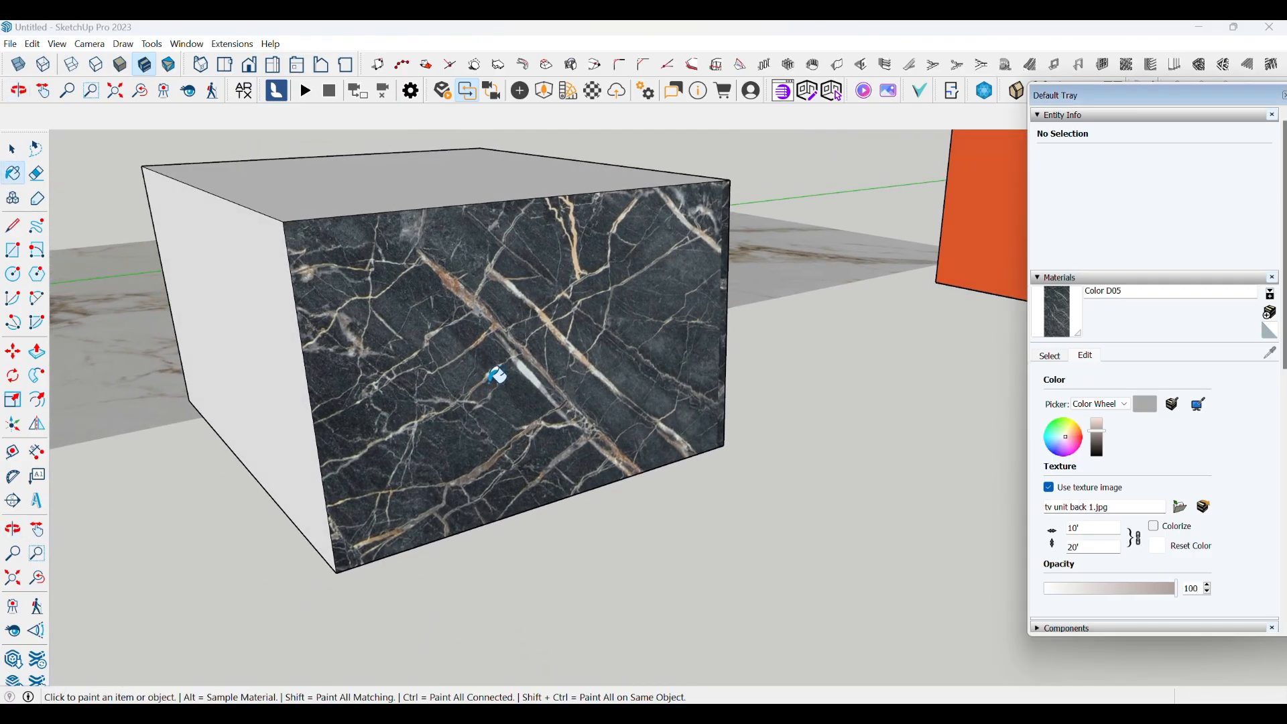
{"action": "double_click", "coordinate": [1092, 530]}
{"action": "key", "text": "Return"}
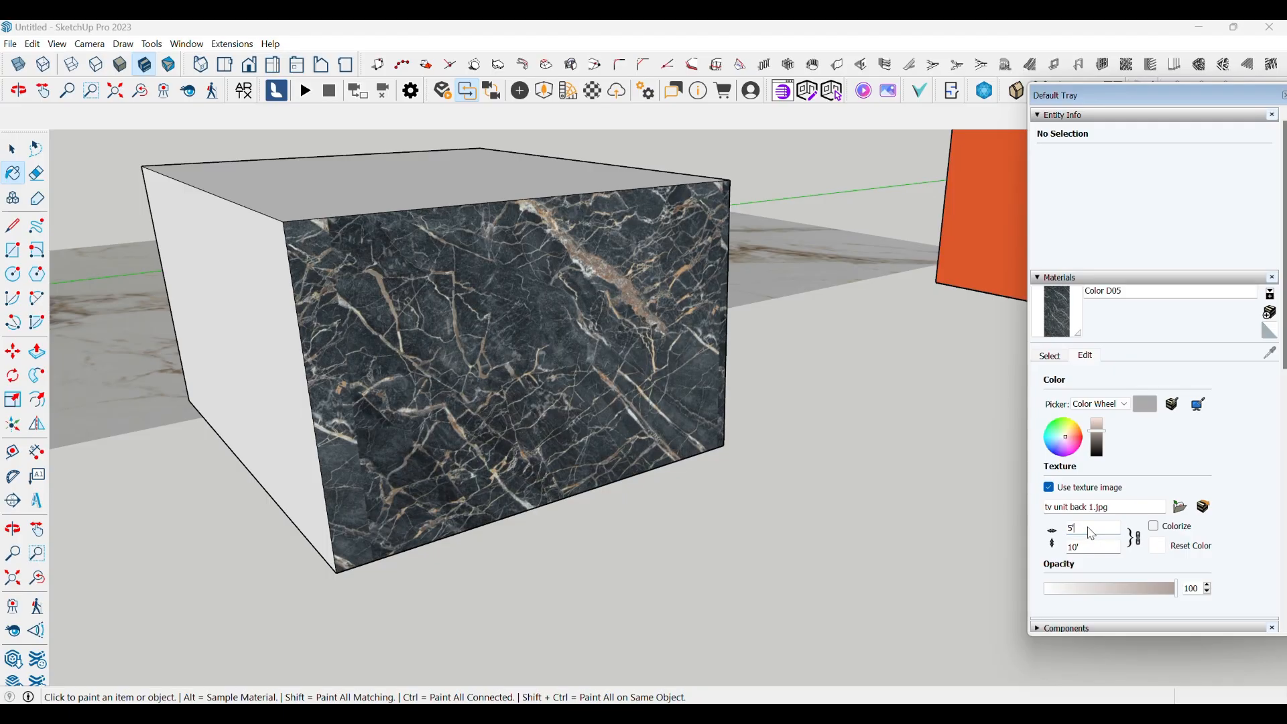
Lower the opacity of the black marble material Color D05 to 70
{"action": "scroll", "coordinate": [527, 328], "scroll_direction": "up", "scroll_amount": 3}
{"action": "mouse_move", "coordinate": [527, 328]}
{"action": "middle_mouse_down"}
{"action": "mouse_move", "coordinate": [597, 336]}
{"action": "mouse_move", "coordinate": [621, 437]}
{"action": "mouse_move", "coordinate": [537, 420]}
{"action": "mouse_move", "coordinate": [660, 456]}
{"action": "mouse_move", "coordinate": [637, 480]}
{"action": "middle_mouse_up"}
{"action": "scroll", "coordinate": [619, 452], "scroll_direction": "down", "scroll_amount": 1}
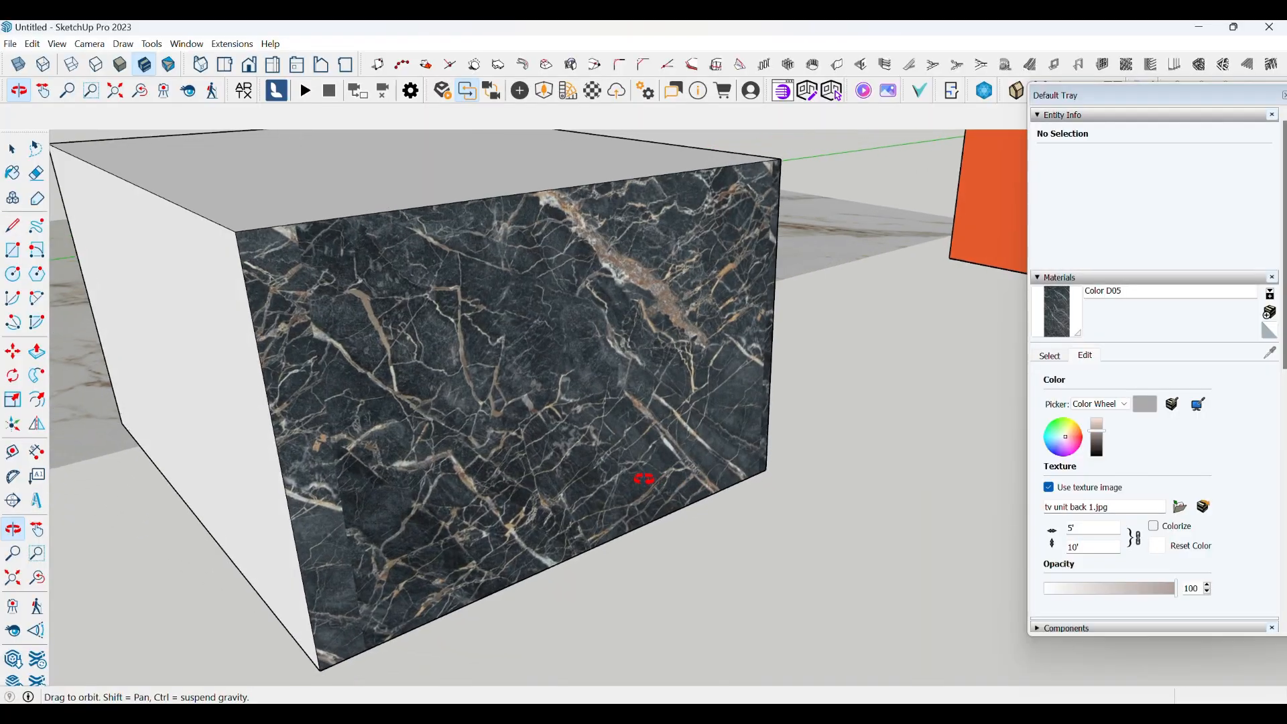
{"action": "key", "text": "b"}
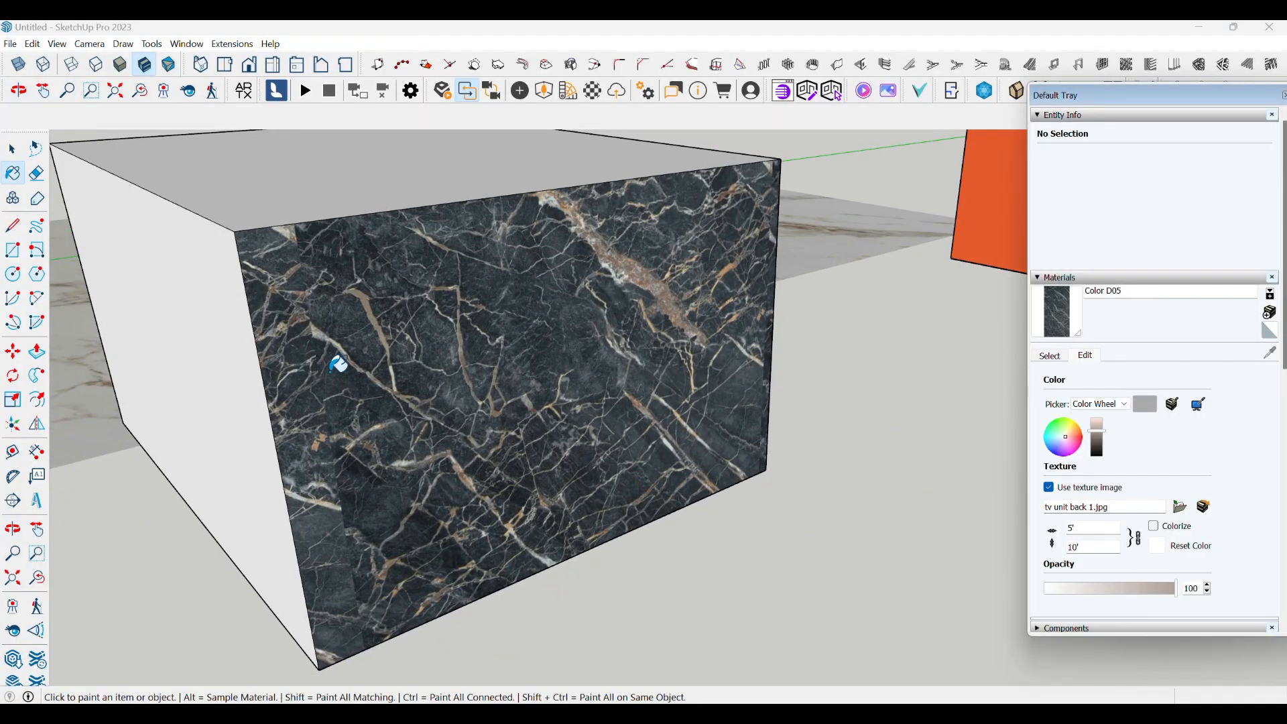
{"action": "scroll", "coordinate": [335, 363], "scroll_direction": "down", "scroll_amount": 1}
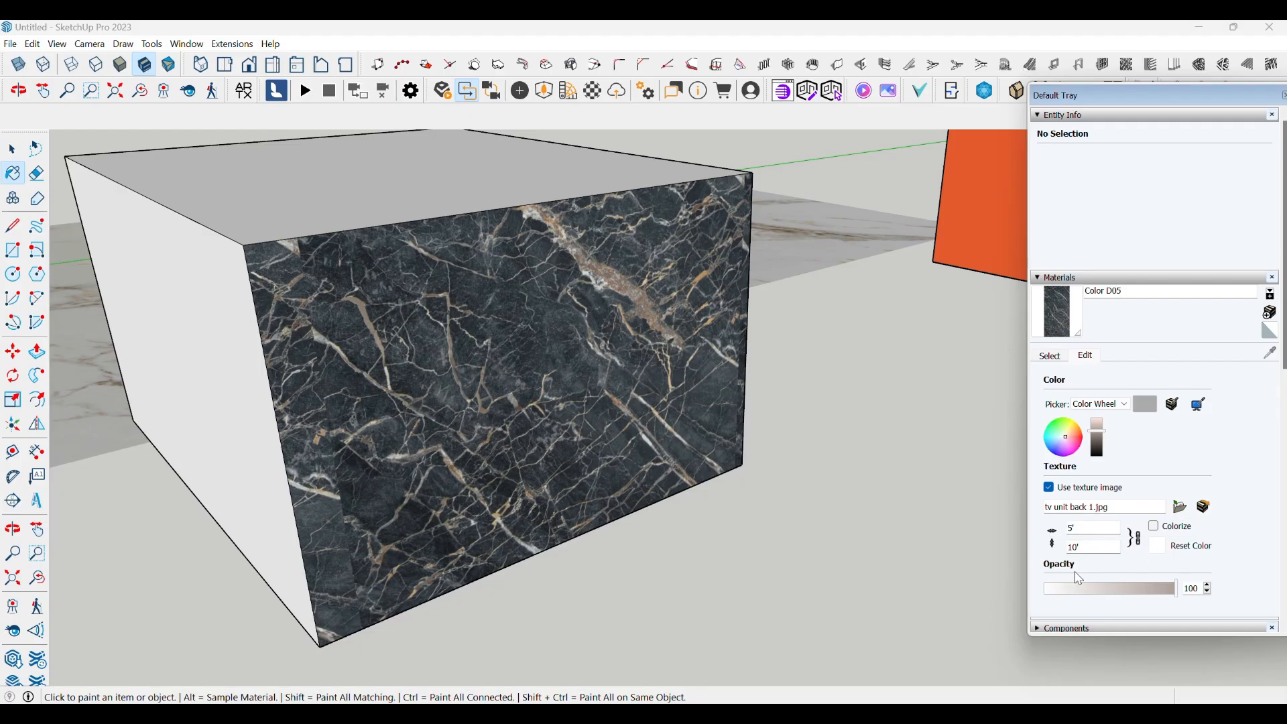
{"action": "left_click", "coordinate": [1071, 593]}
{"action": "left_click", "coordinate": [1118, 592]}
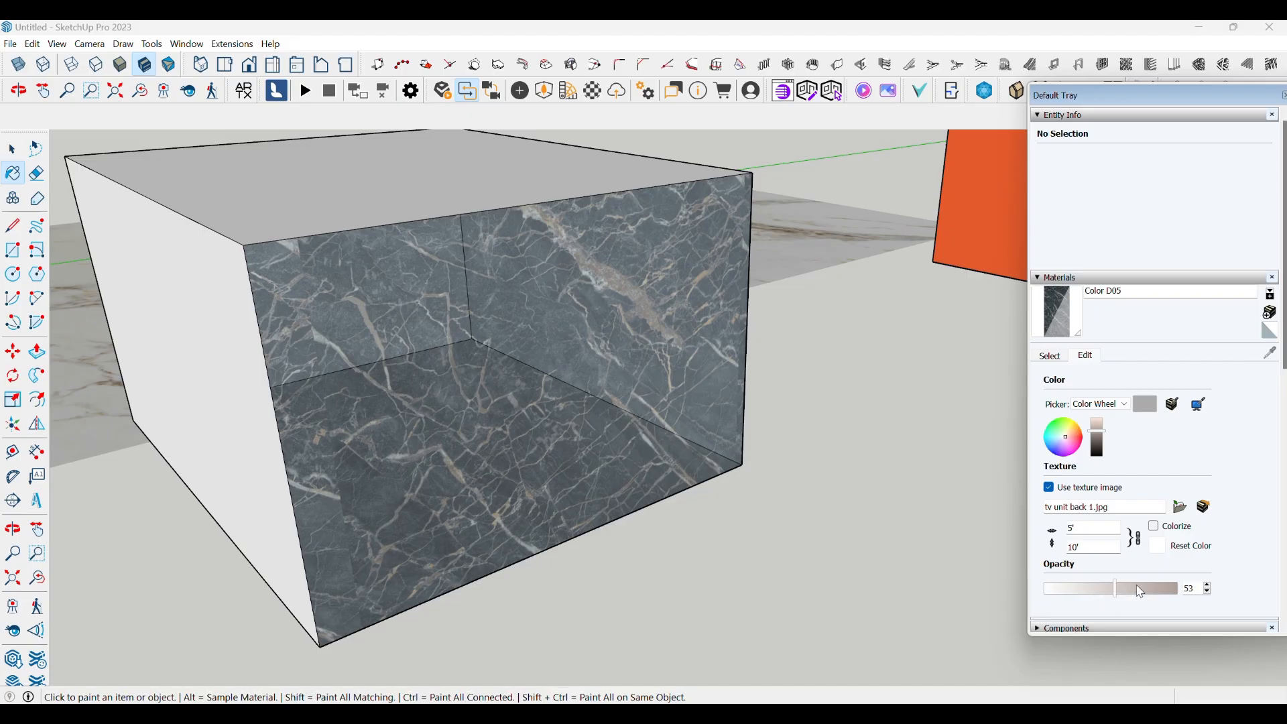
{"action": "left_click", "coordinate": [1139, 591]}
Reduce the opacity of Color D05 to 0 so the box's marble face is fully transparent
{"action": "mouse_move", "coordinate": [540, 425]}
{"action": "middle_mouse_down"}
{"action": "mouse_move", "coordinate": [524, 483]}
{"action": "mouse_move", "coordinate": [431, 422]}
{"action": "mouse_move", "coordinate": [264, 408]}
{"action": "mouse_move", "coordinate": [531, 441]}
{"action": "mouse_move", "coordinate": [563, 517]}
{"action": "mouse_move", "coordinate": [448, 465]}
{"action": "mouse_move", "coordinate": [388, 477]}
{"action": "mouse_move", "coordinate": [598, 514]}
{"action": "mouse_move", "coordinate": [529, 469]}
{"action": "mouse_move", "coordinate": [327, 459]}
{"action": "mouse_move", "coordinate": [609, 496]}
{"action": "mouse_move", "coordinate": [669, 537]}
{"action": "middle_mouse_up"}
{"action": "scroll", "coordinate": [520, 439], "scroll_direction": "up", "scroll_amount": 3}
{"action": "mouse_move", "coordinate": [561, 487]}
{"action": "middle_mouse_down"}
{"action": "mouse_move", "coordinate": [549, 466]}
{"action": "mouse_move", "coordinate": [478, 441]}
{"action": "mouse_move", "coordinate": [511, 511]}
{"action": "middle_mouse_up"}
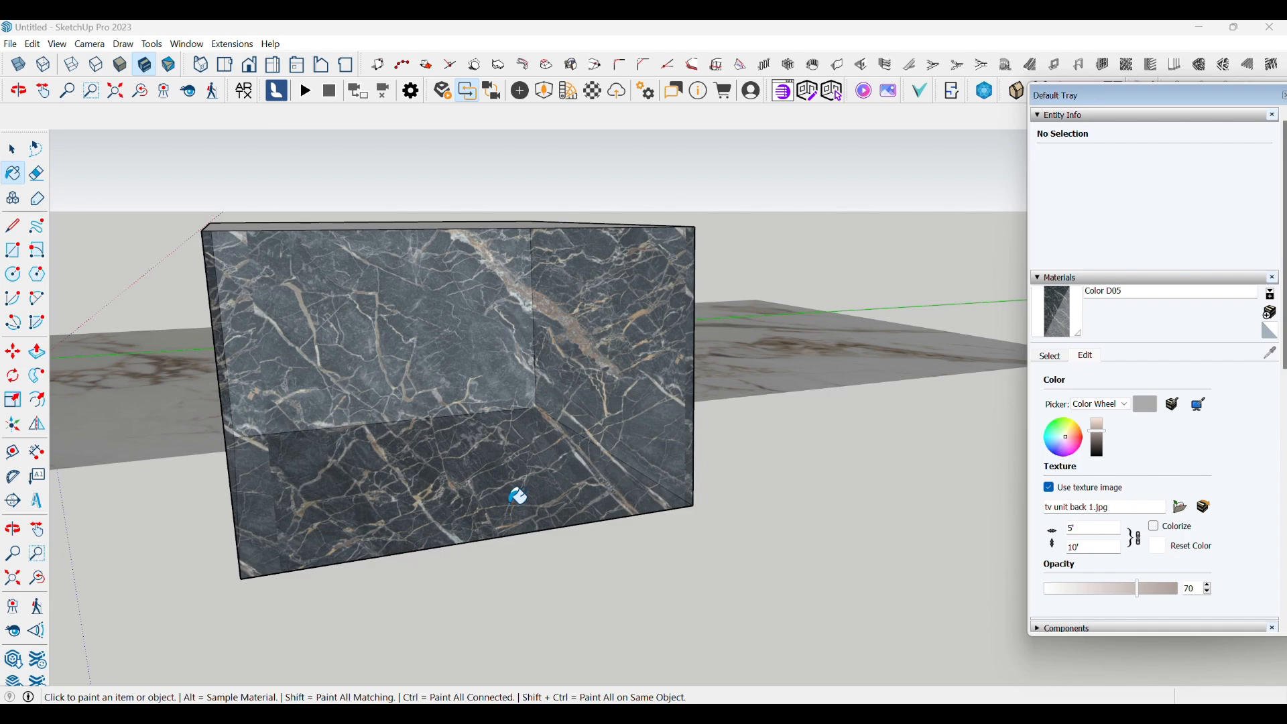
{"action": "middle_click_drag", "start_coordinate": [440, 437], "coordinate": [500, 449]}
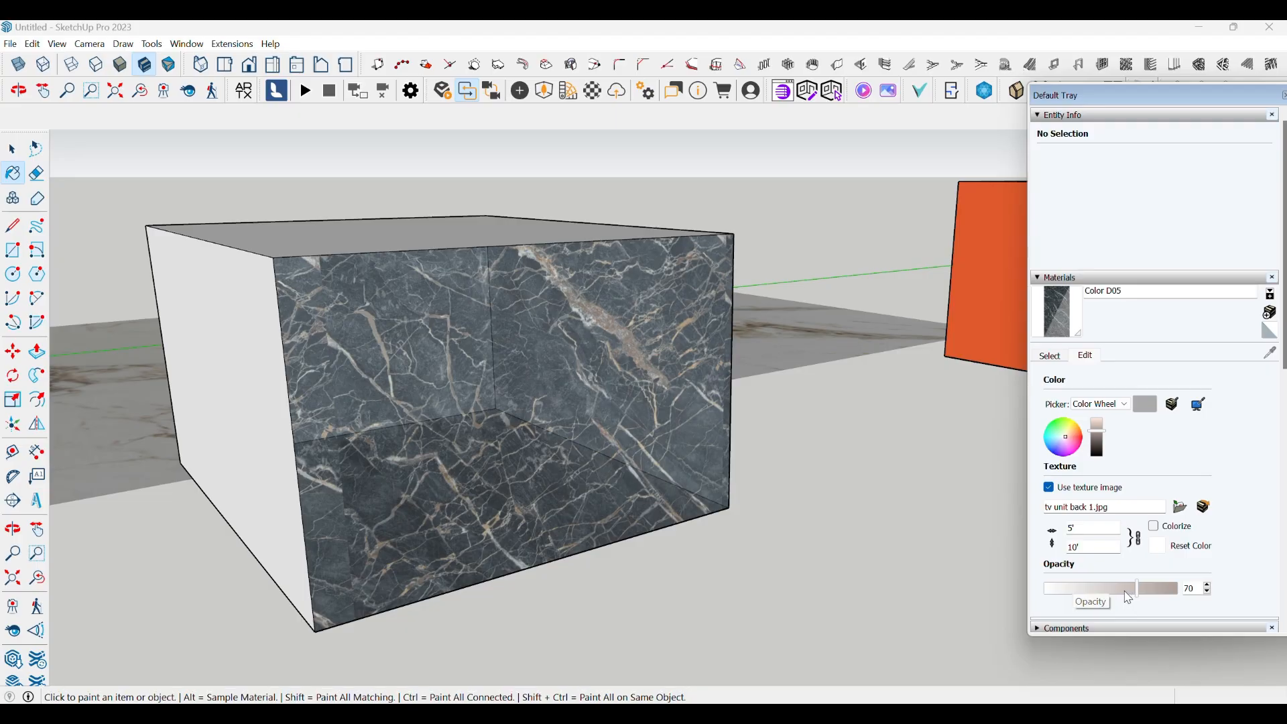
{"action": "left_click_drag", "start_coordinate": [1128, 594], "coordinate": [1065, 593]}
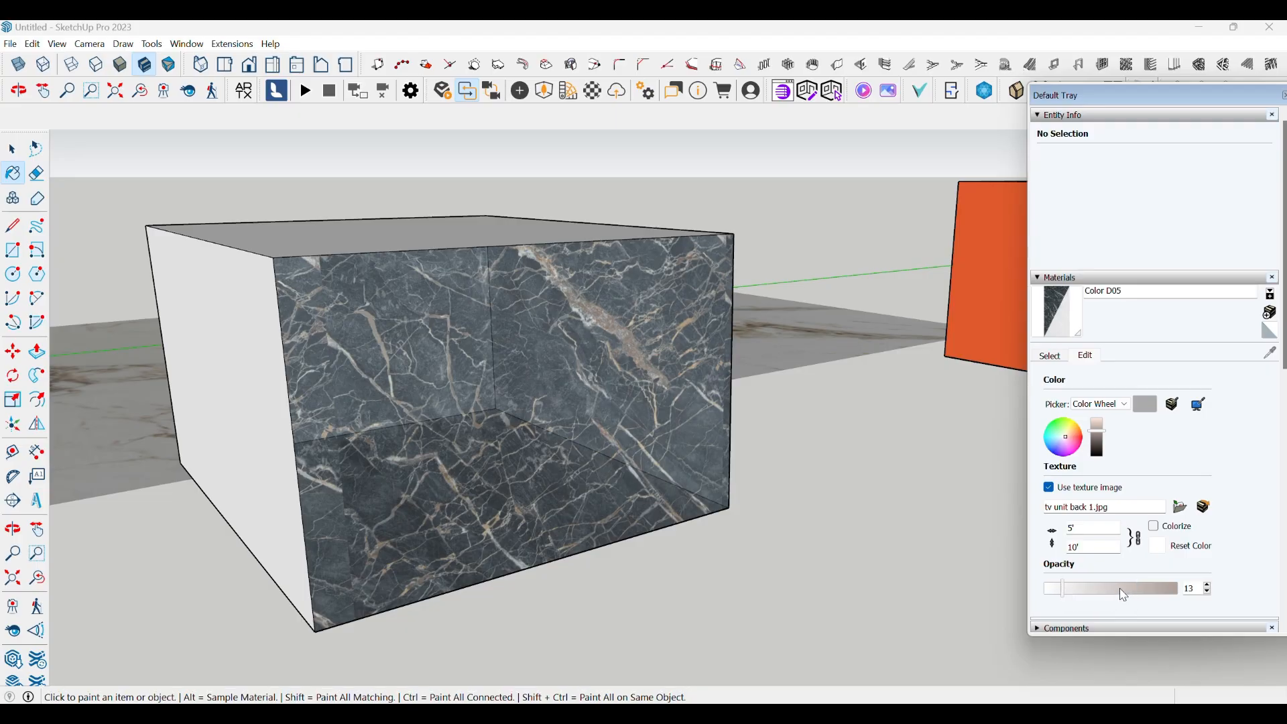
{"action": "left_click", "coordinate": [1055, 592]}
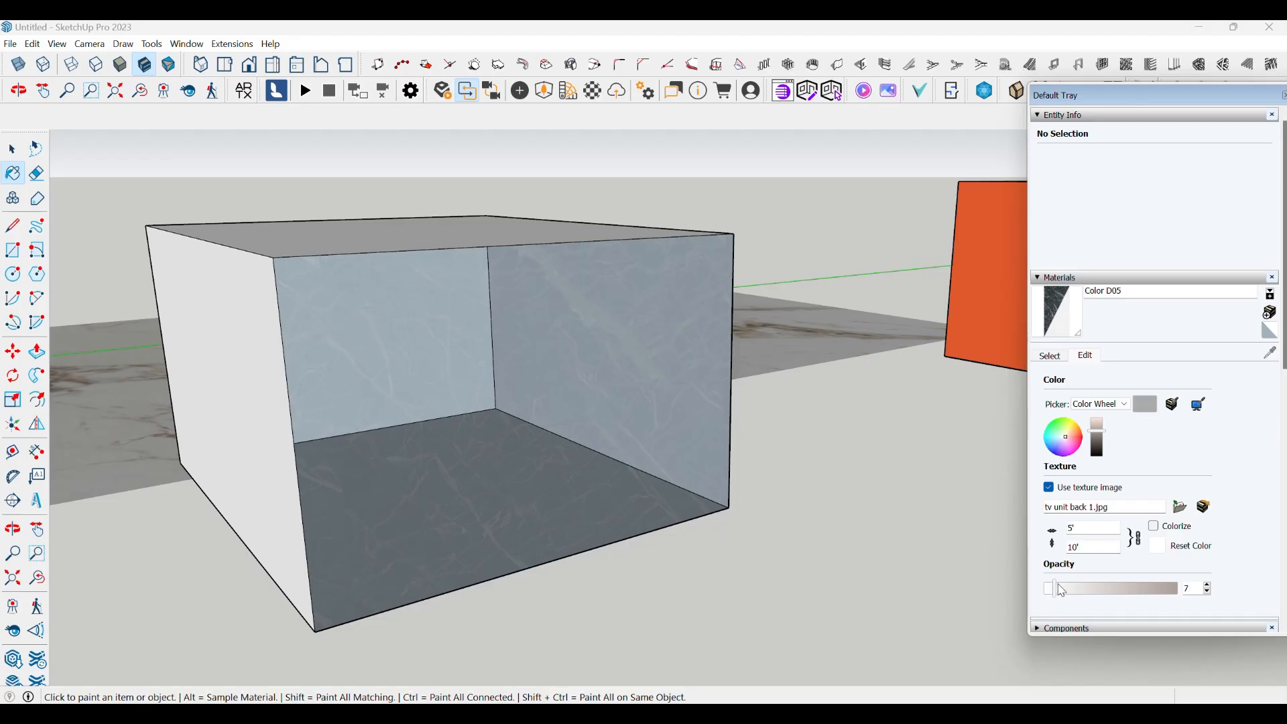
{"action": "left_click_drag", "start_coordinate": [1059, 587], "coordinate": [1050, 592]}
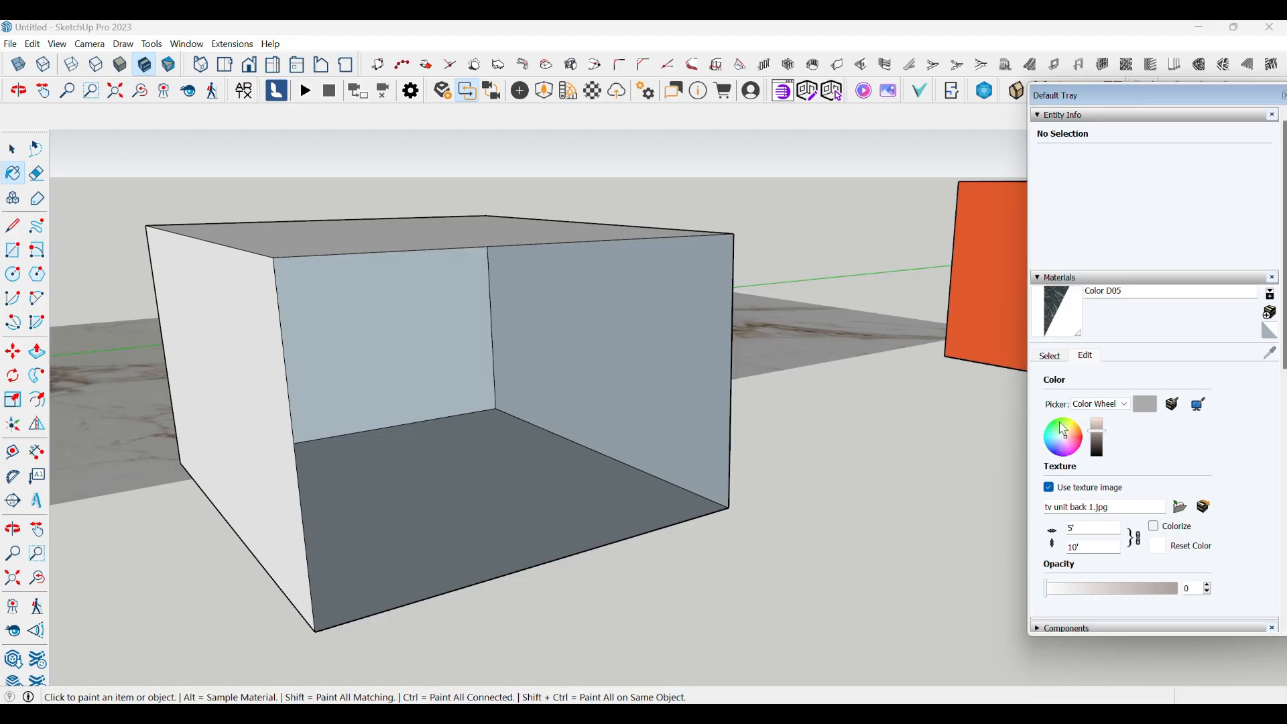
Paint the transparent front face of the box with the pink Color A02 from the Colors collection
{"action": "left_click", "coordinate": [1049, 357]}
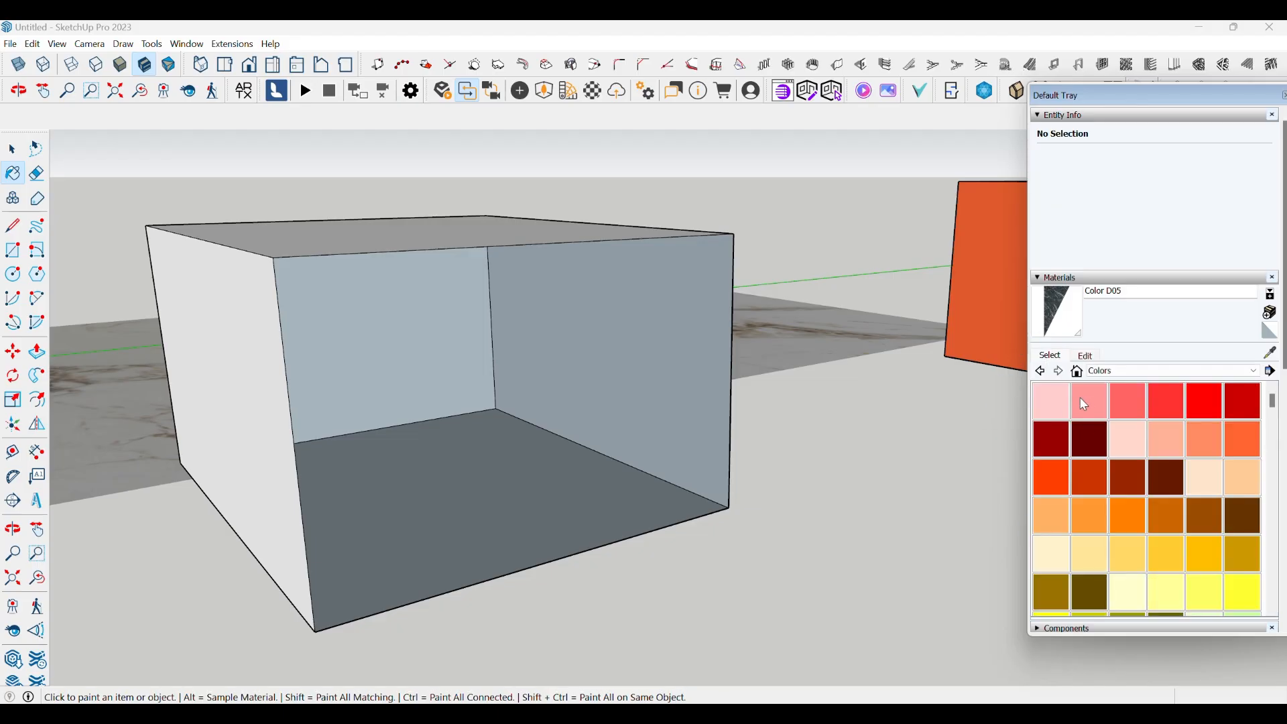
{"action": "left_click", "coordinate": [1091, 405]}
{"action": "left_click", "coordinate": [494, 339]}
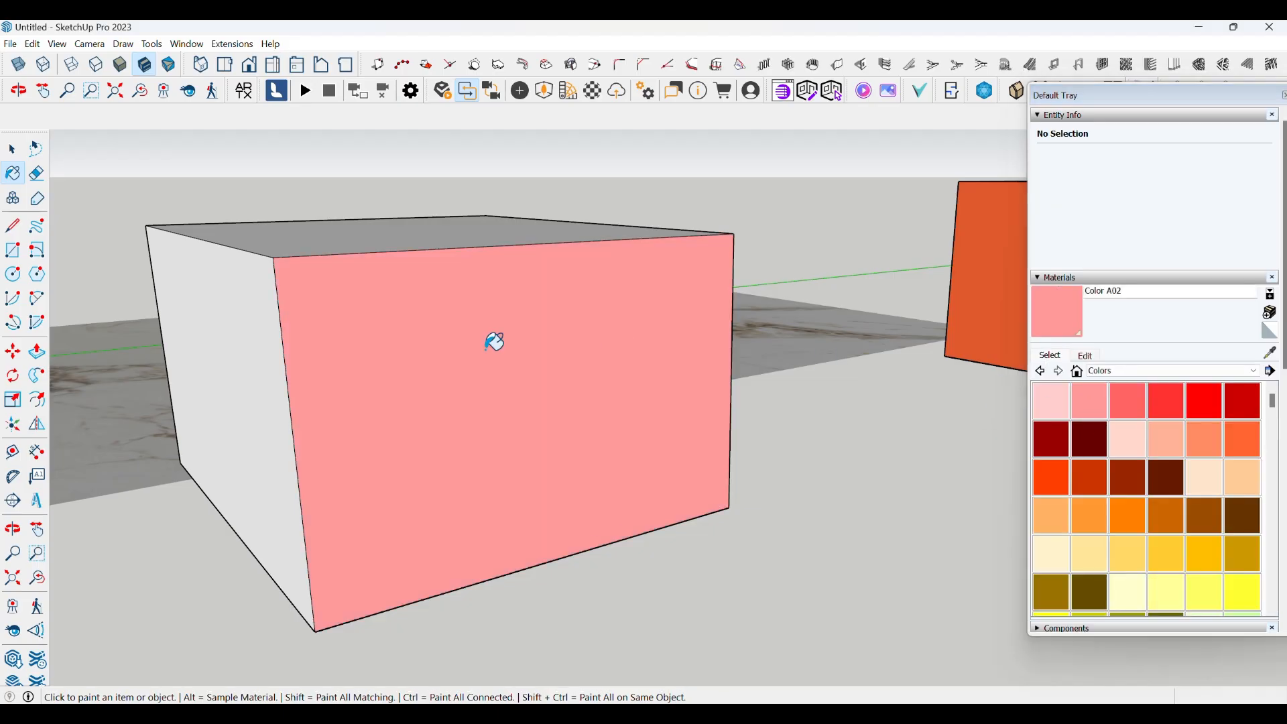
Apply the black marble tv unit back 1.jpg from Downloads as the texture image of Color A02
{"action": "left_click", "coordinate": [1083, 356]}
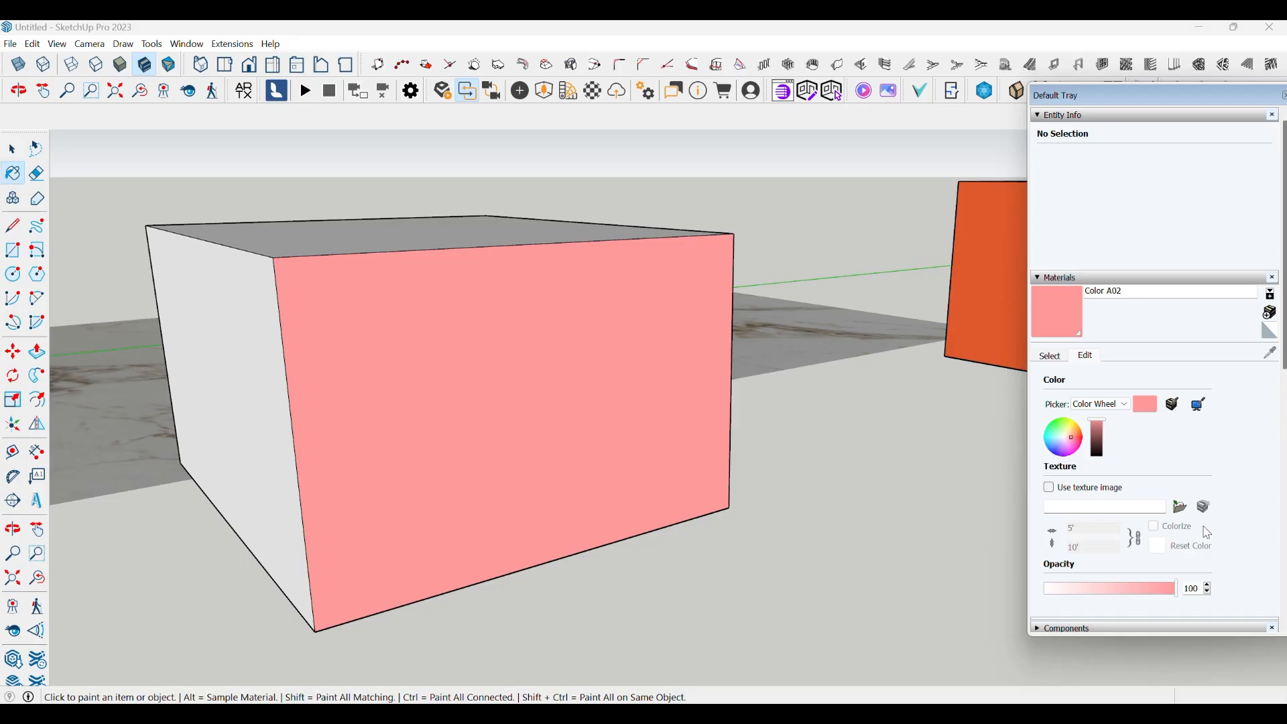
{"action": "left_click", "coordinate": [1051, 356]}
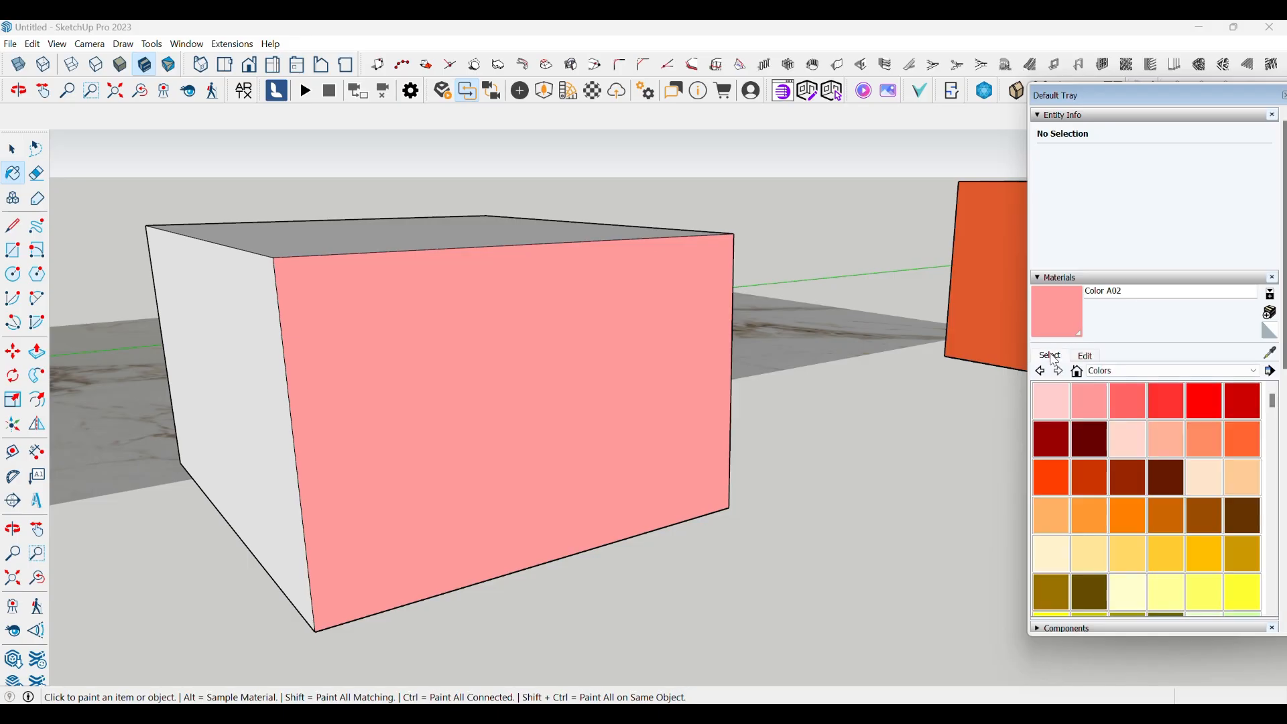
{"action": "left_click", "coordinate": [1087, 356]}
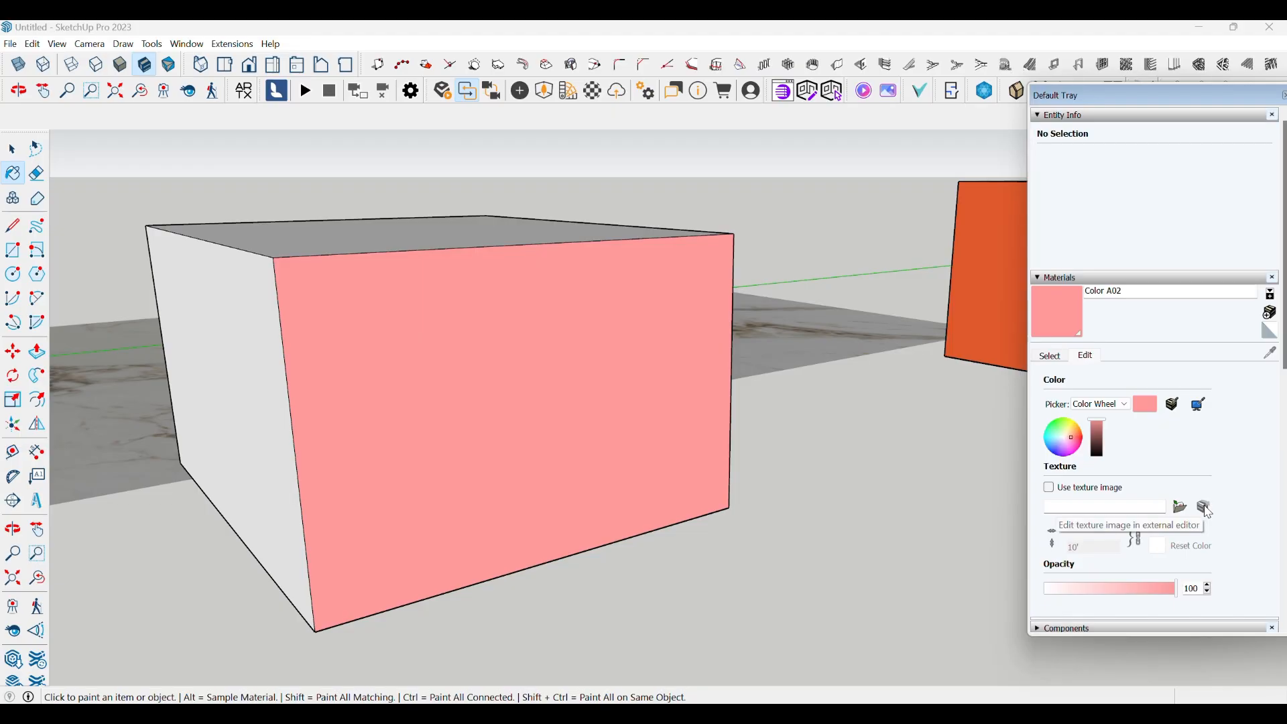
{"action": "left_click", "coordinate": [1050, 488]}
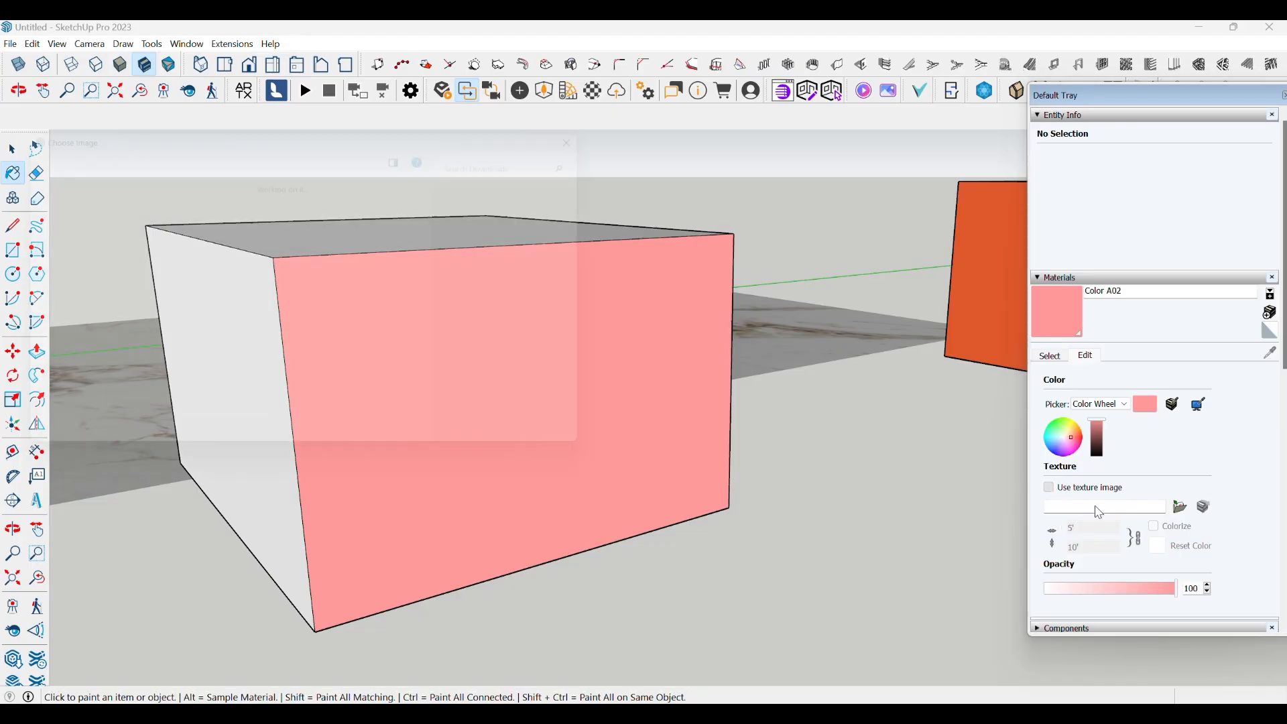
{"action": "scroll", "coordinate": [402, 301], "scroll_direction": "down", "scroll_amount": 5}
{"action": "scroll", "coordinate": [402, 302], "scroll_direction": "up", "scroll_amount": 8}
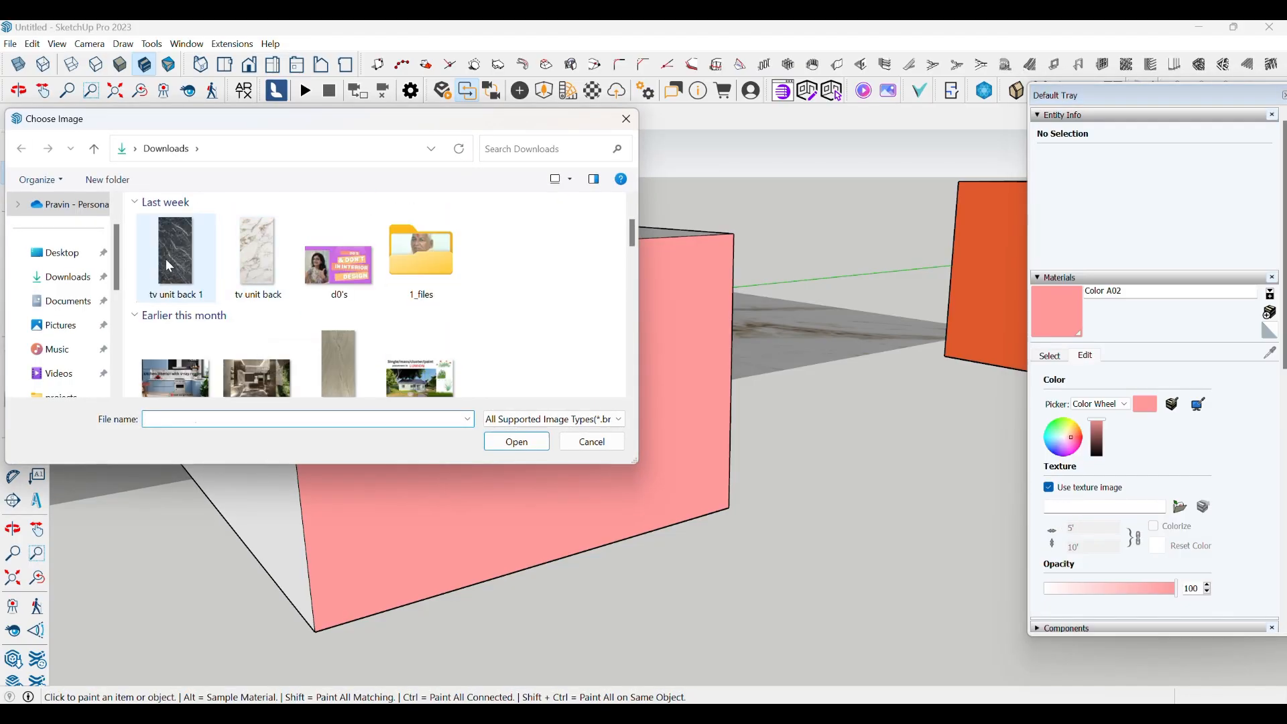
{"action": "left_click", "coordinate": [176, 255]}
{"action": "left_click", "coordinate": [514, 441]}
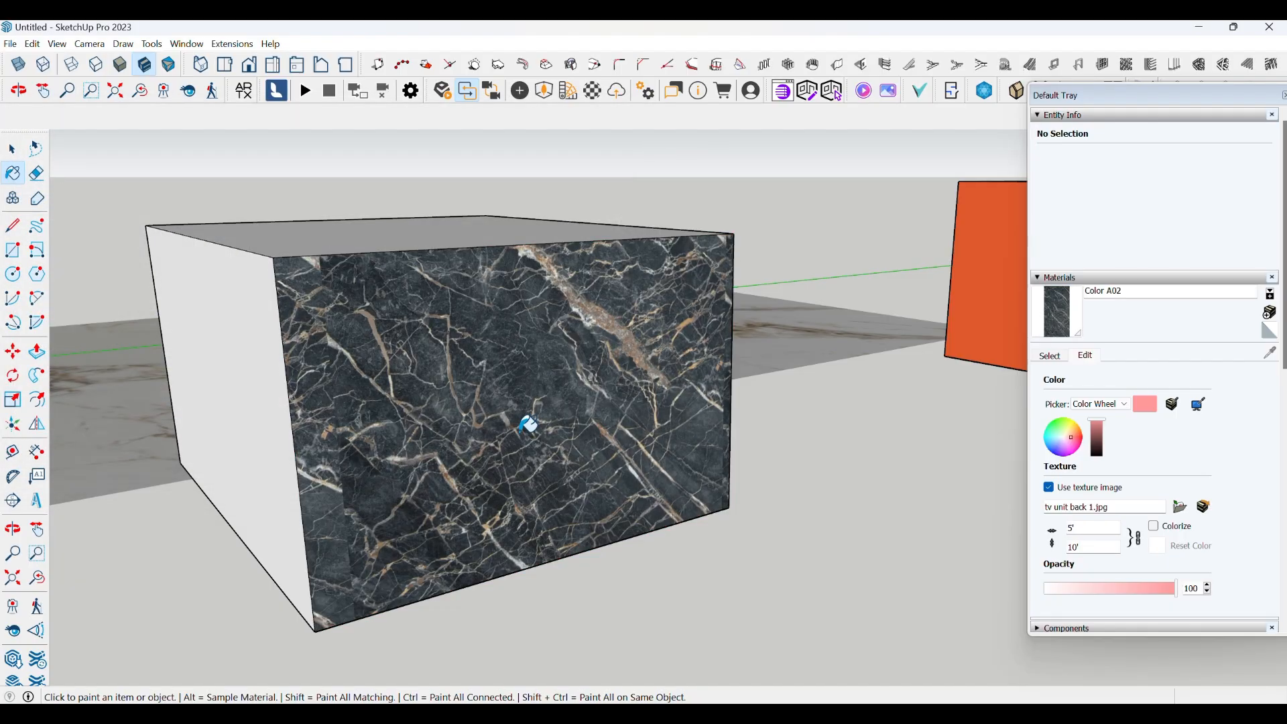
Open Color A02's texture image in the external image editor, maximize it and start editing the picture
{"action": "left_click", "coordinate": [1204, 507]}
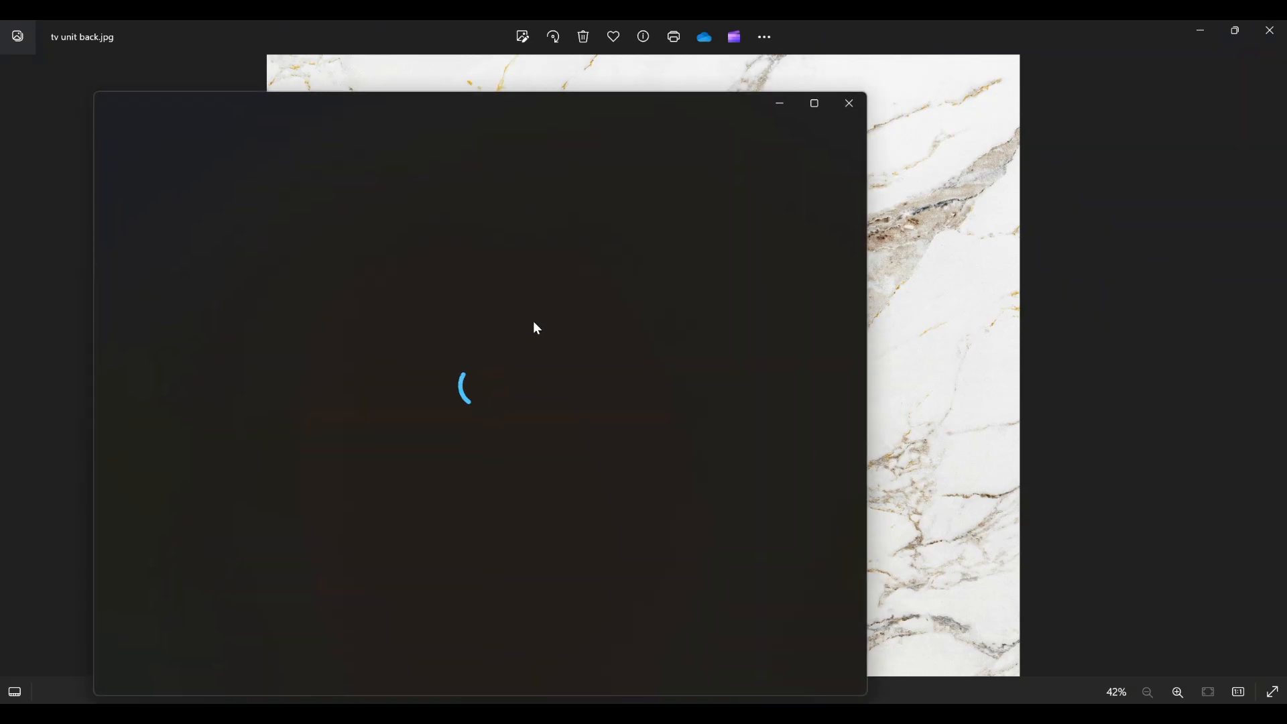
{"action": "left_click", "coordinate": [815, 105]}
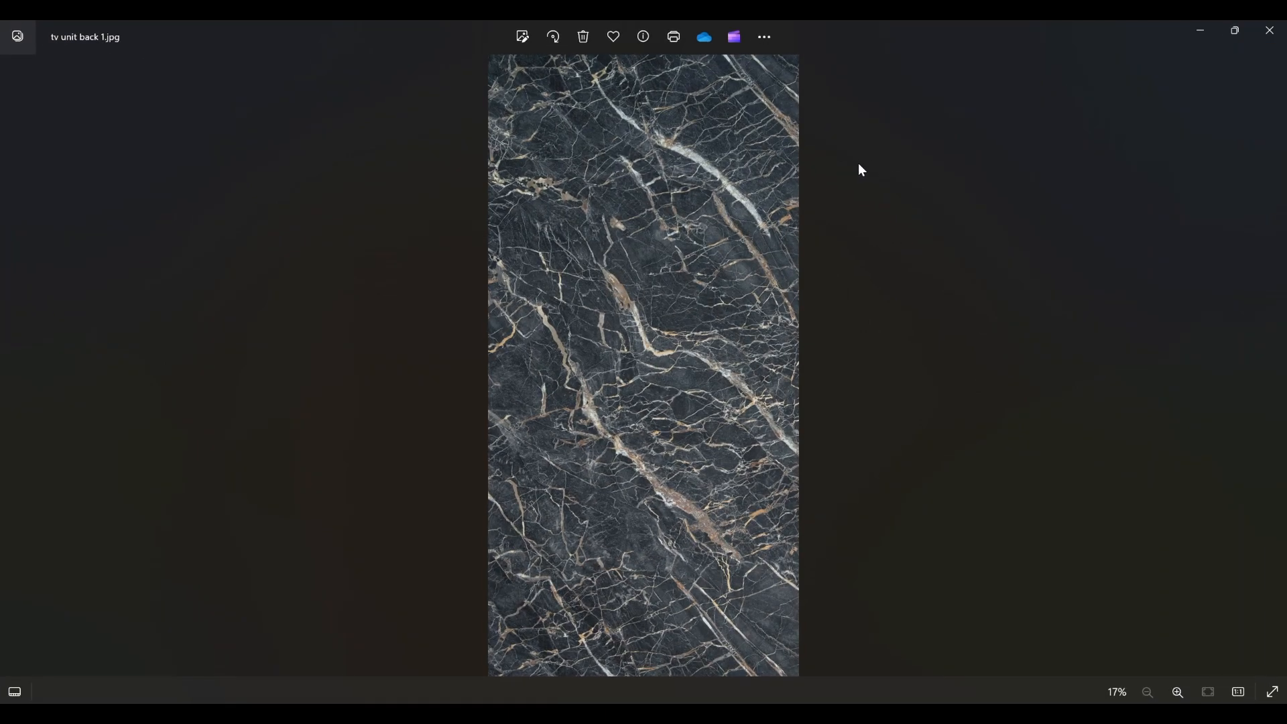
{"action": "left_click", "coordinate": [522, 36]}
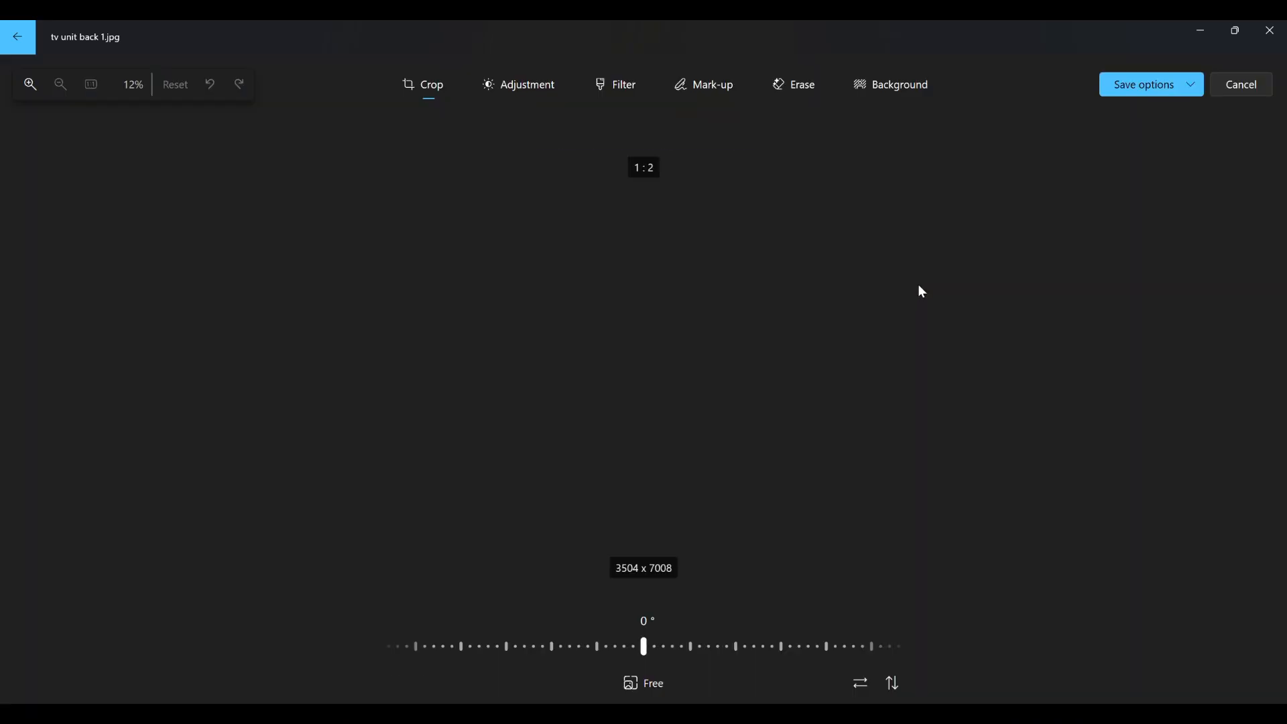
Adjust the marble image to brightness 35, exposure 34 and contrast -16, and save it over the original file
{"action": "left_click", "coordinate": [530, 85]}
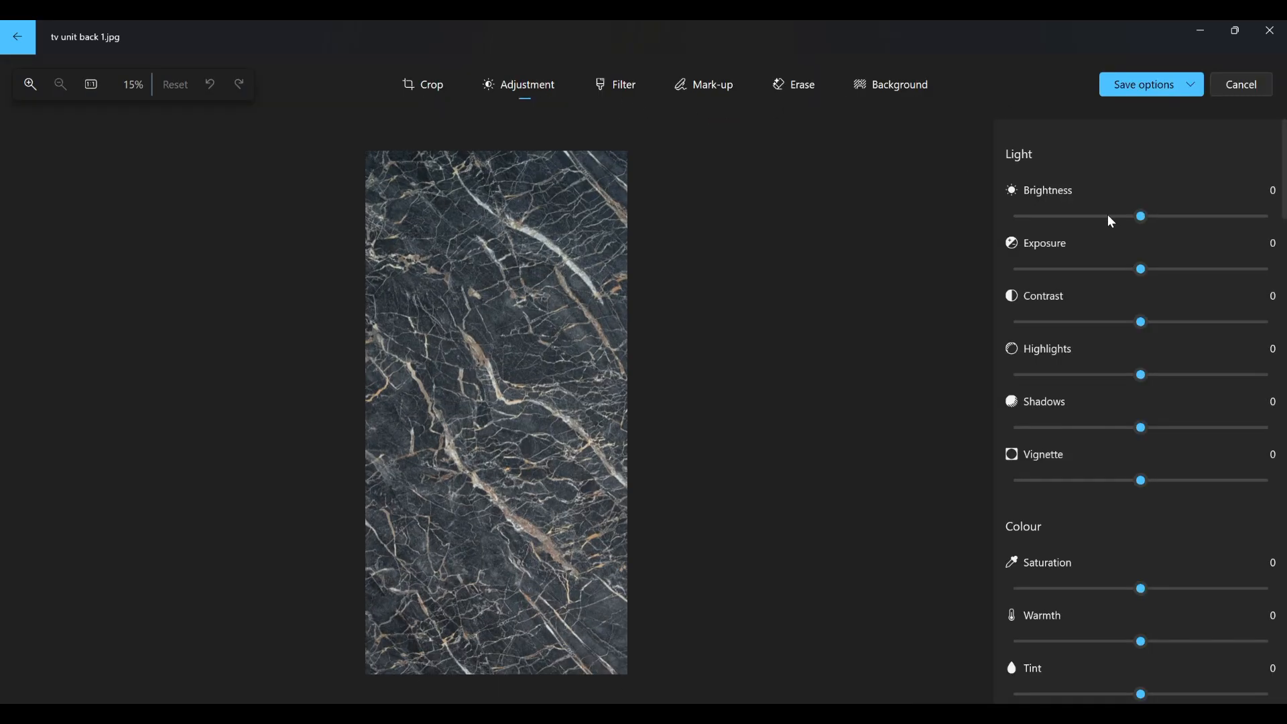
{"action": "left_click_drag", "start_coordinate": [1141, 216], "coordinate": [1188, 216]}
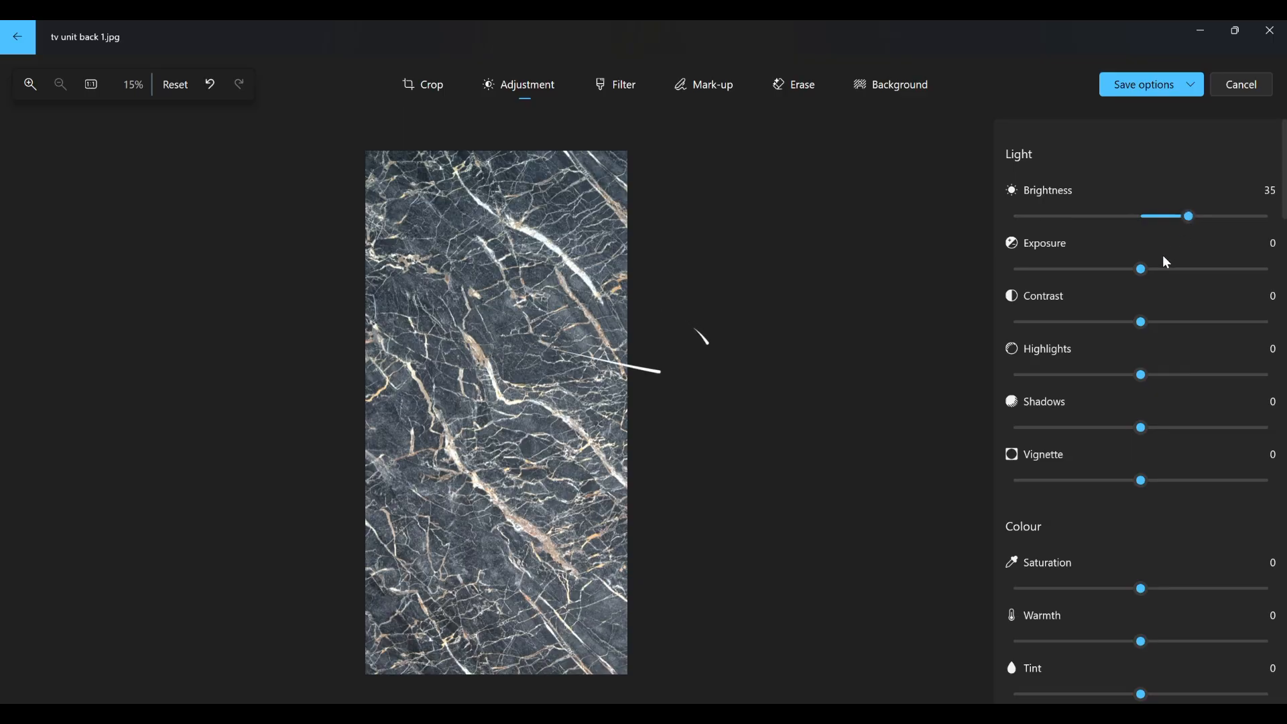
{"action": "left_click_drag", "start_coordinate": [1140, 269], "coordinate": [1187, 268]}
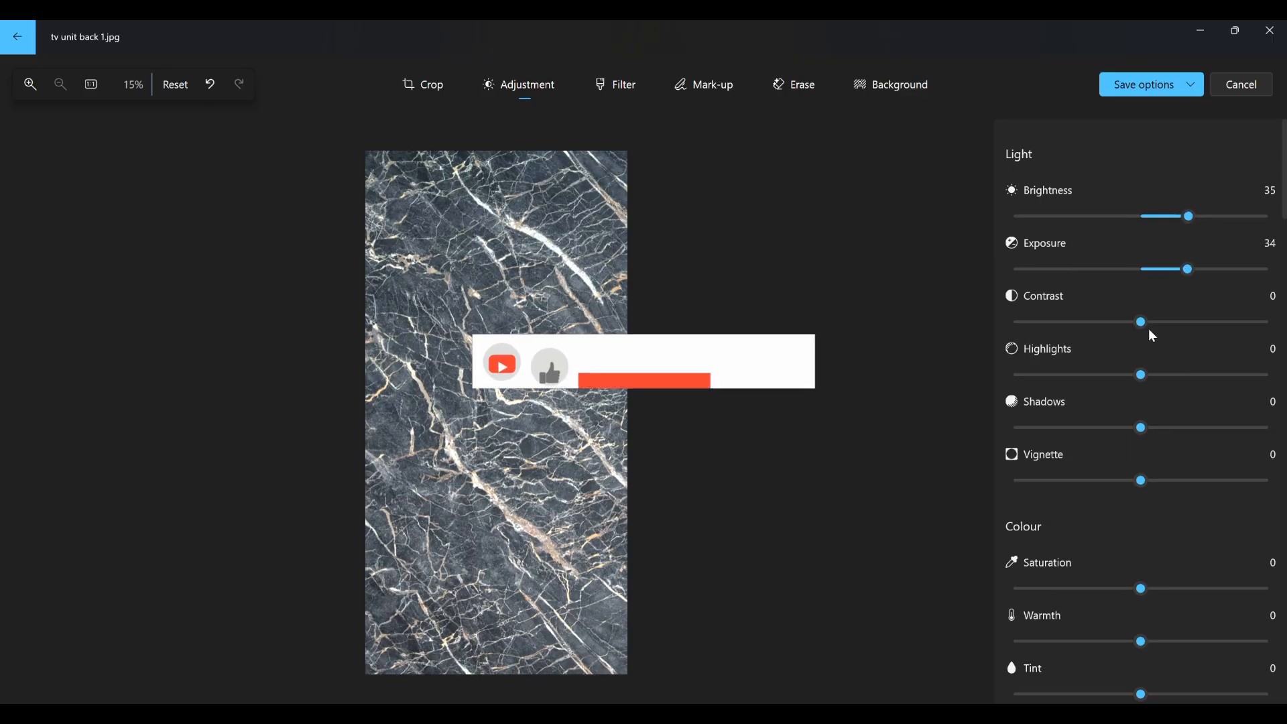
{"action": "mouse_move", "coordinate": [1141, 322]}
{"action": "left_mouse_down"}
{"action": "mouse_move", "coordinate": [1091, 322]}
{"action": "mouse_move", "coordinate": [1117, 322]}
{"action": "left_mouse_up"}
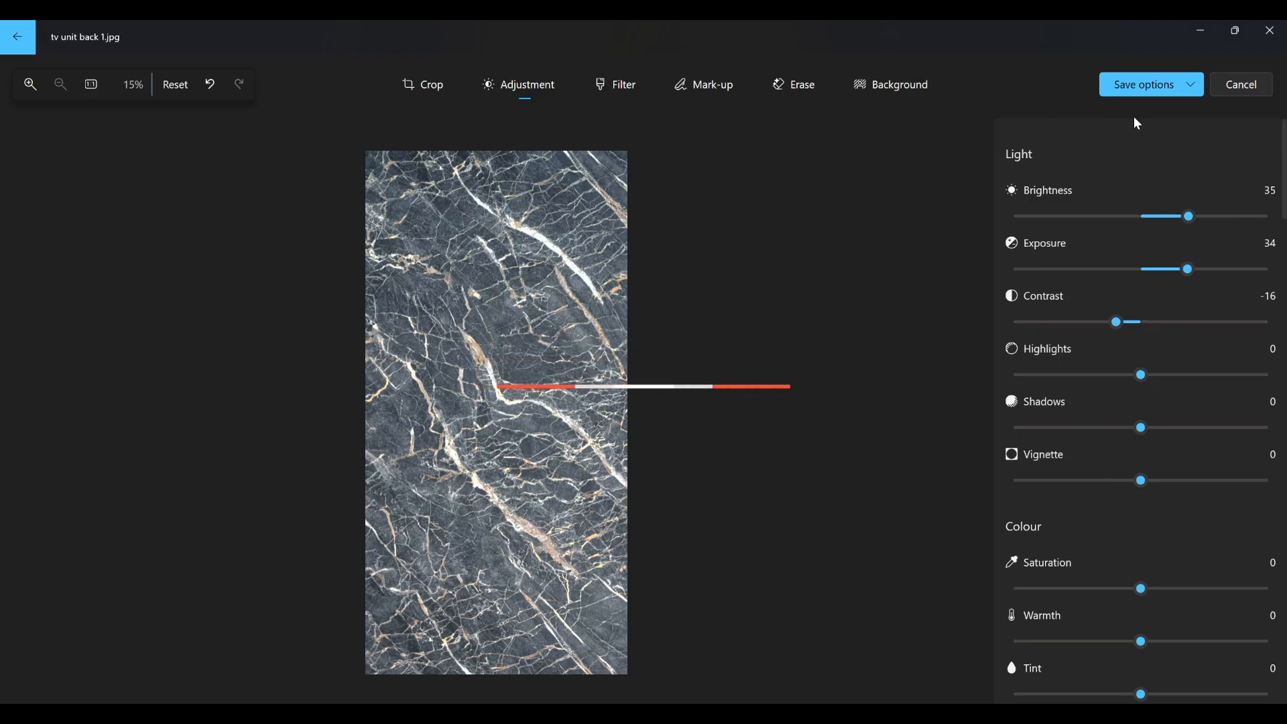
{"action": "left_click", "coordinate": [1172, 97]}
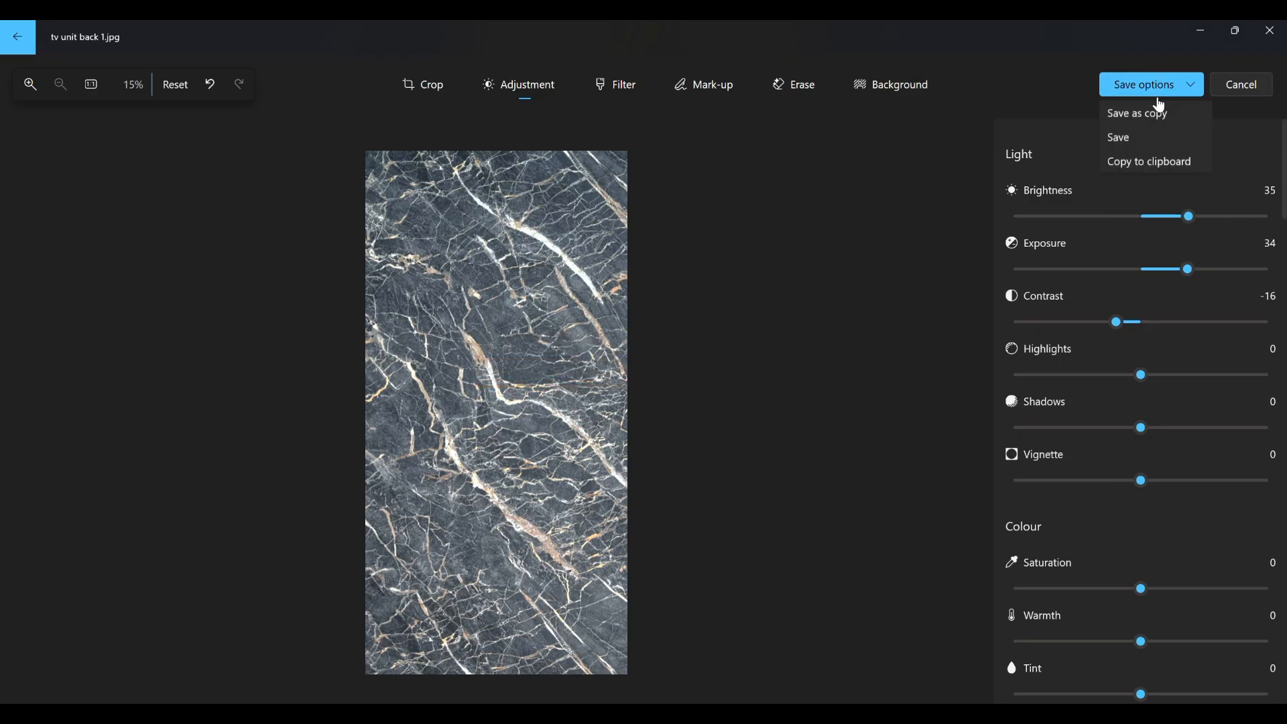
{"action": "left_click", "coordinate": [1122, 140]}
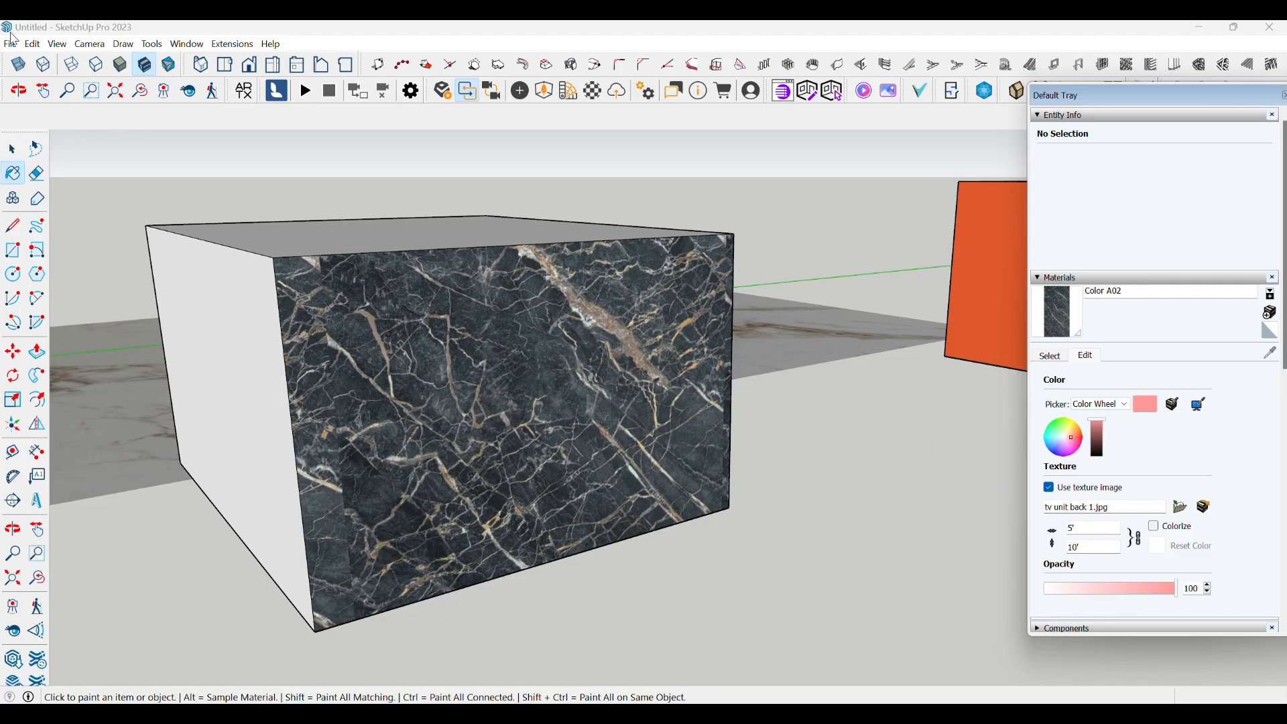
Reload tv unit back 1.jpg from Downloads as the texture image of Color A02 in SketchUp
{"action": "left_click", "coordinate": [1181, 506]}
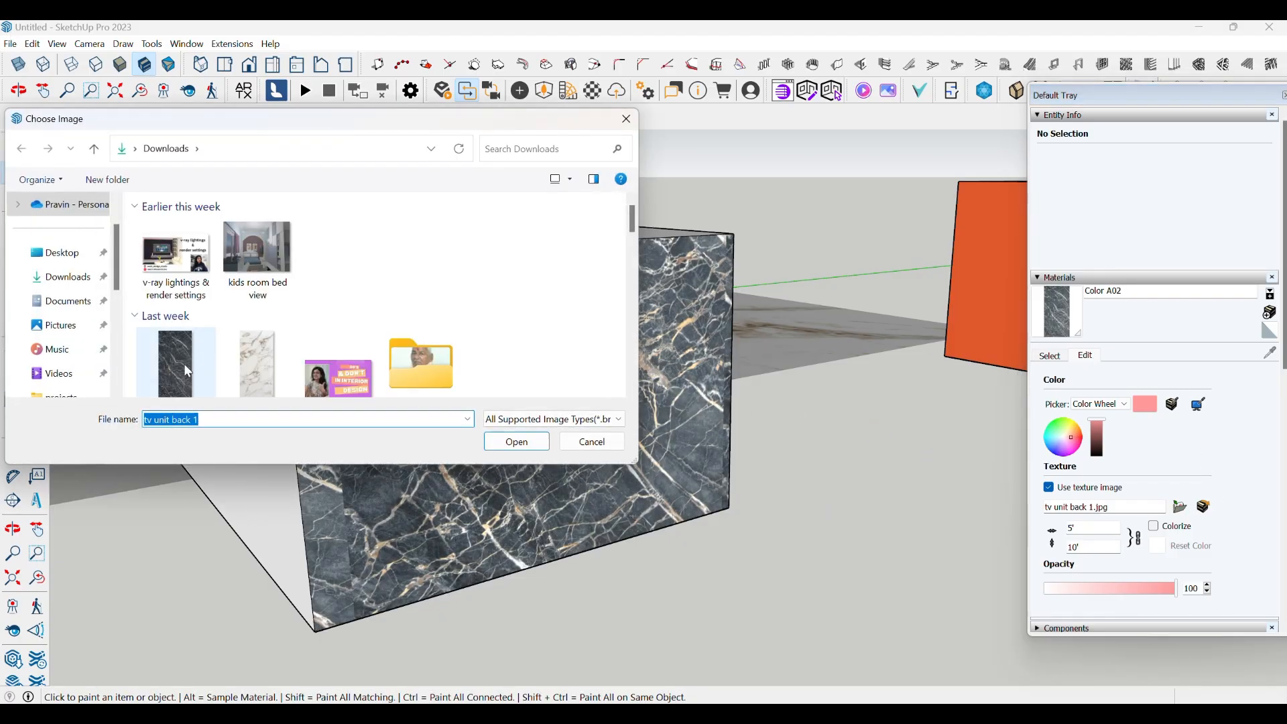
{"action": "left_click", "coordinate": [182, 362]}
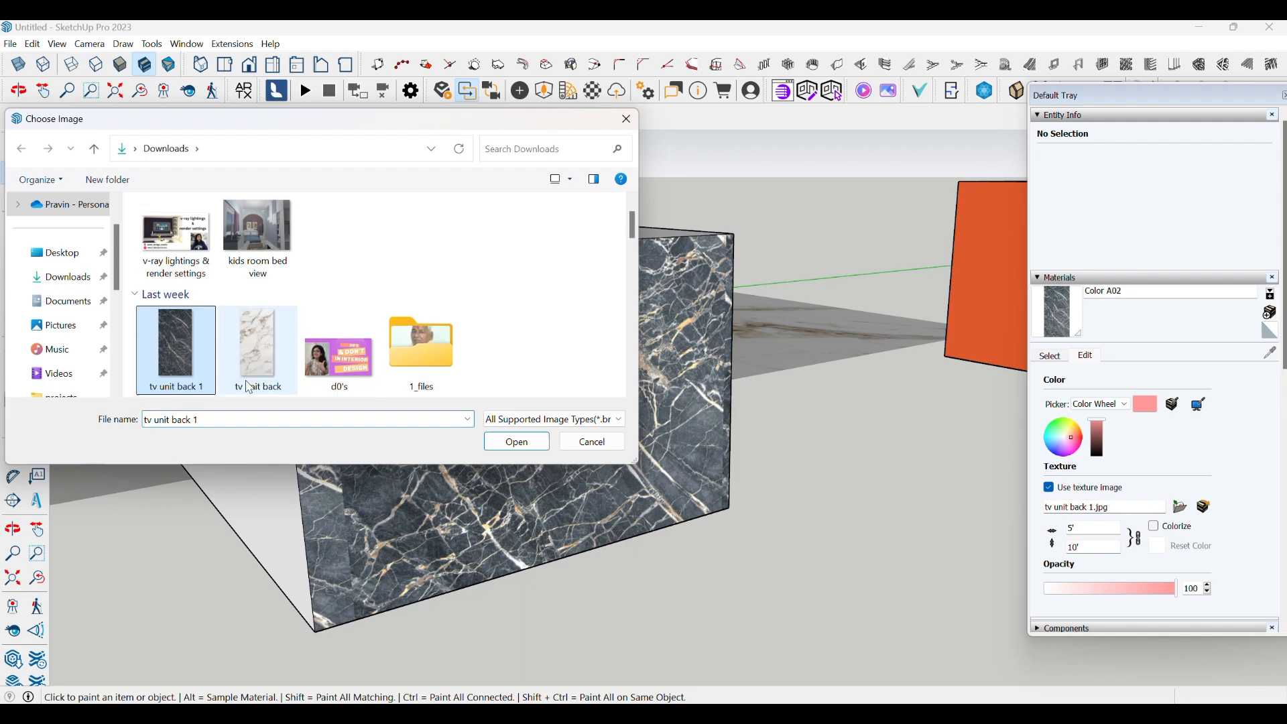
{"action": "left_click", "coordinate": [521, 444]}
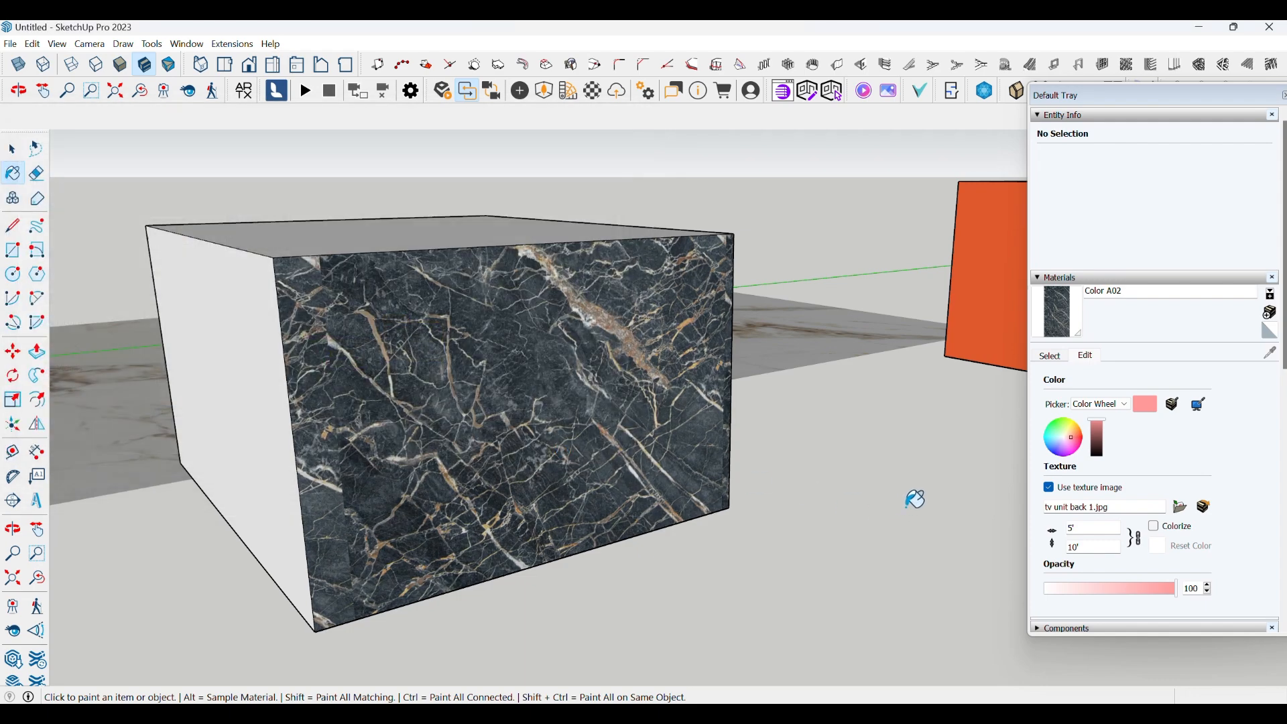